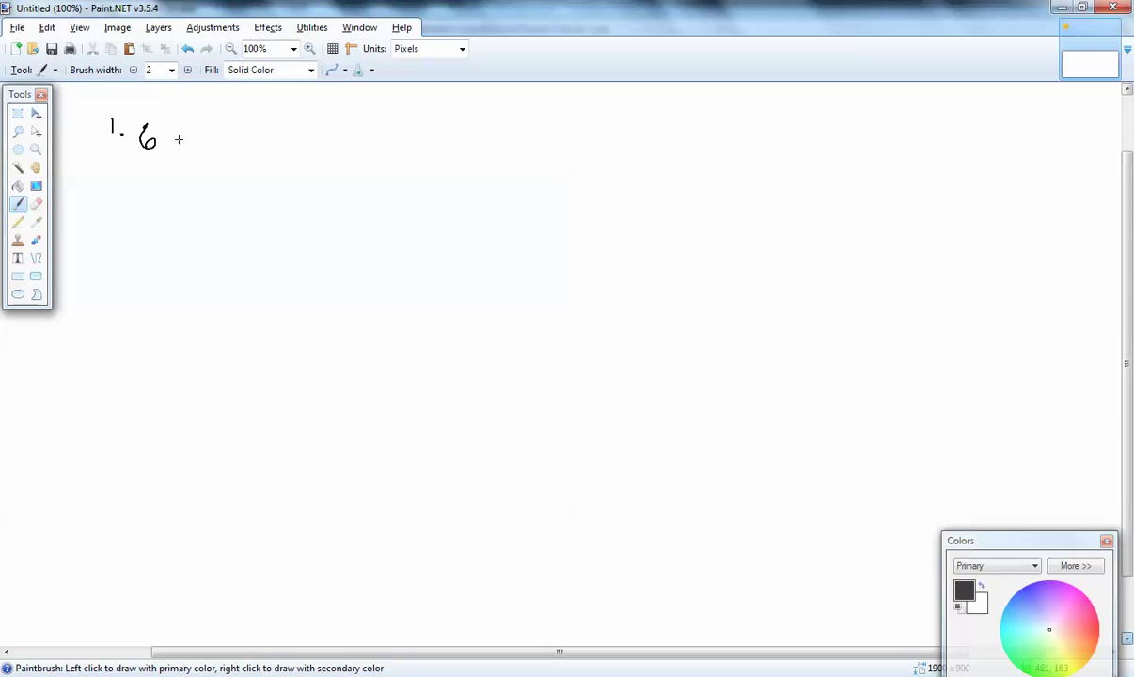
# Step: Finish handwriting question 1's expression 6r³s⁴ − 12r²s⁵ on the Paint.NET canvas, copying it from the Chrome test page
pyautogui.hotkey('alt', 'Tab')
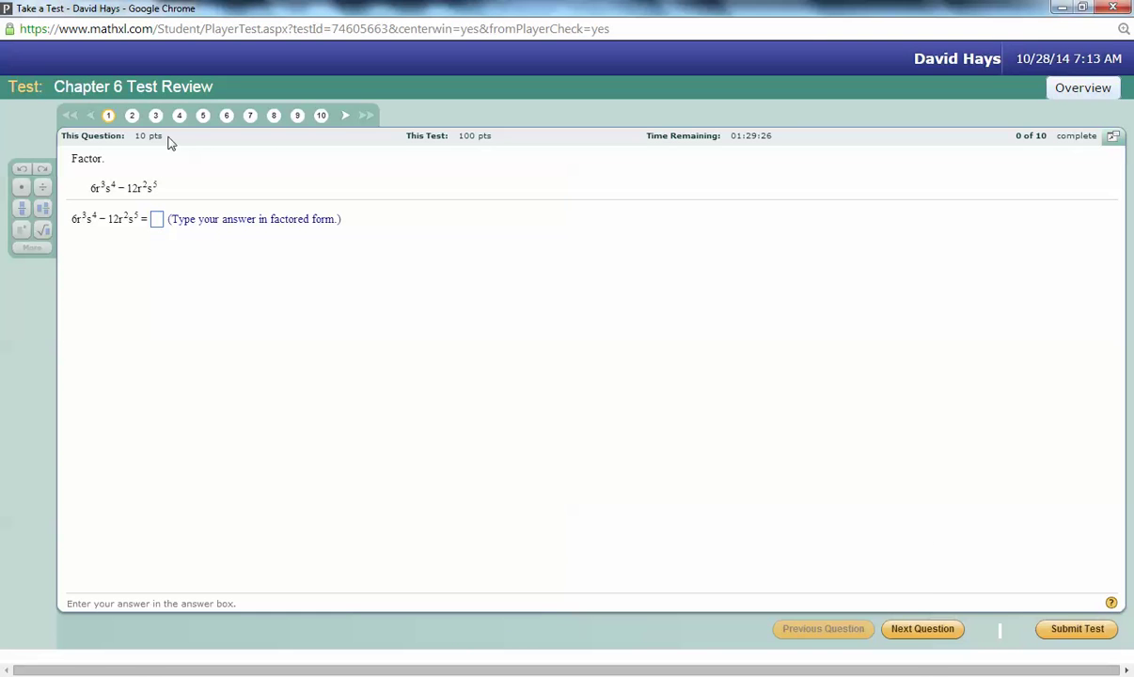
pyautogui.hotkey('alt', 'Tab')
pyautogui.moveTo(170, 147)
pyautogui.mouseDown()
pyautogui.moveTo(187, 128)
pyautogui.moveTo(196, 152)
pyautogui.moveTo(217, 131)
pyautogui.mouseUp()
pyautogui.hotkey('alt', 'Tab')
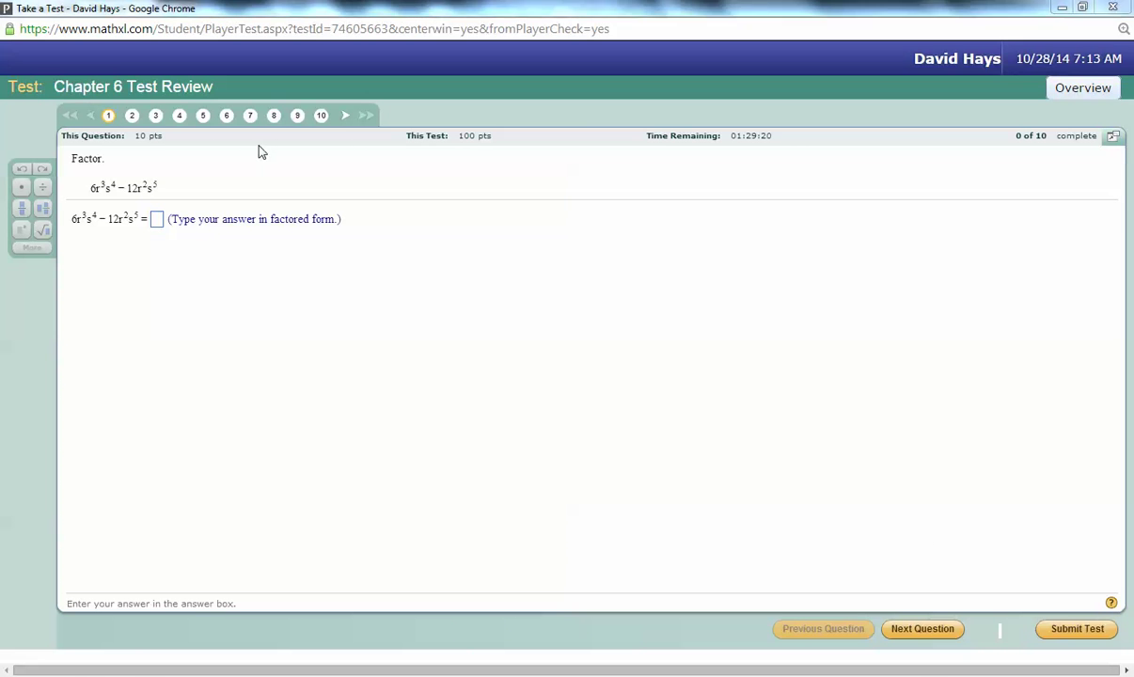
pyautogui.hotkey('alt', 'Tab')
pyautogui.moveTo(236, 147); pyautogui.dragTo(250, 147)
pyautogui.moveTo(255, 135)
pyautogui.mouseDown()
pyautogui.moveTo(259, 150)
pyautogui.moveTo(313, 135)
pyautogui.mouseUp()
pyautogui.hotkey('alt', 'Tab')
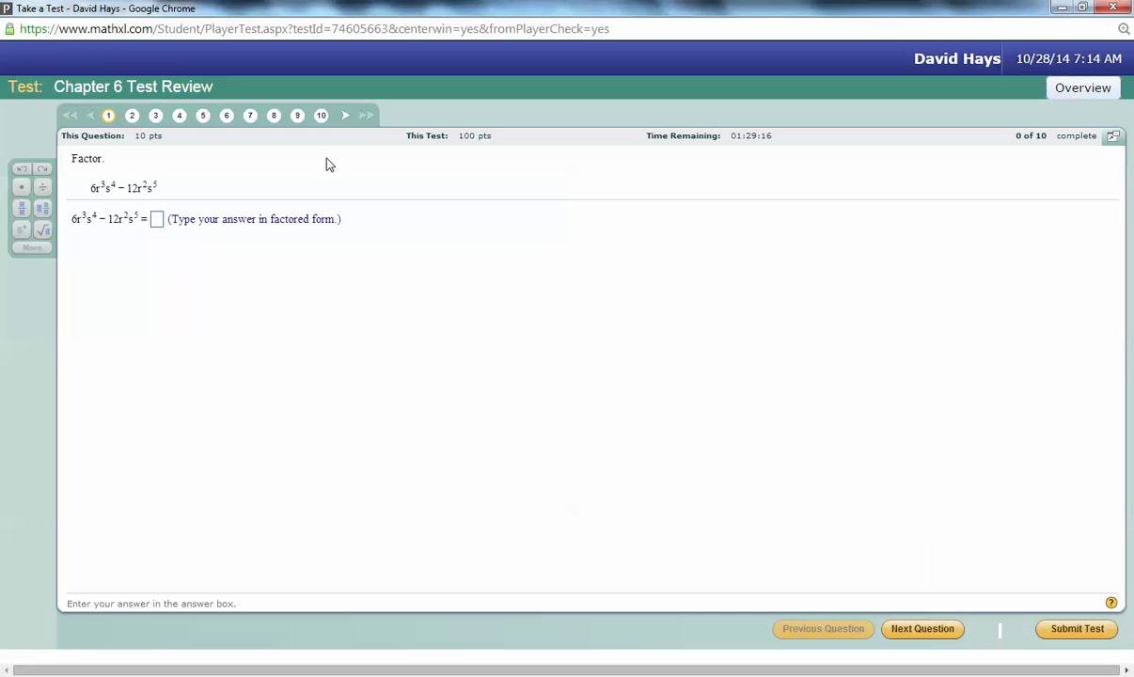
pyautogui.hotkey('alt', 'Tab')
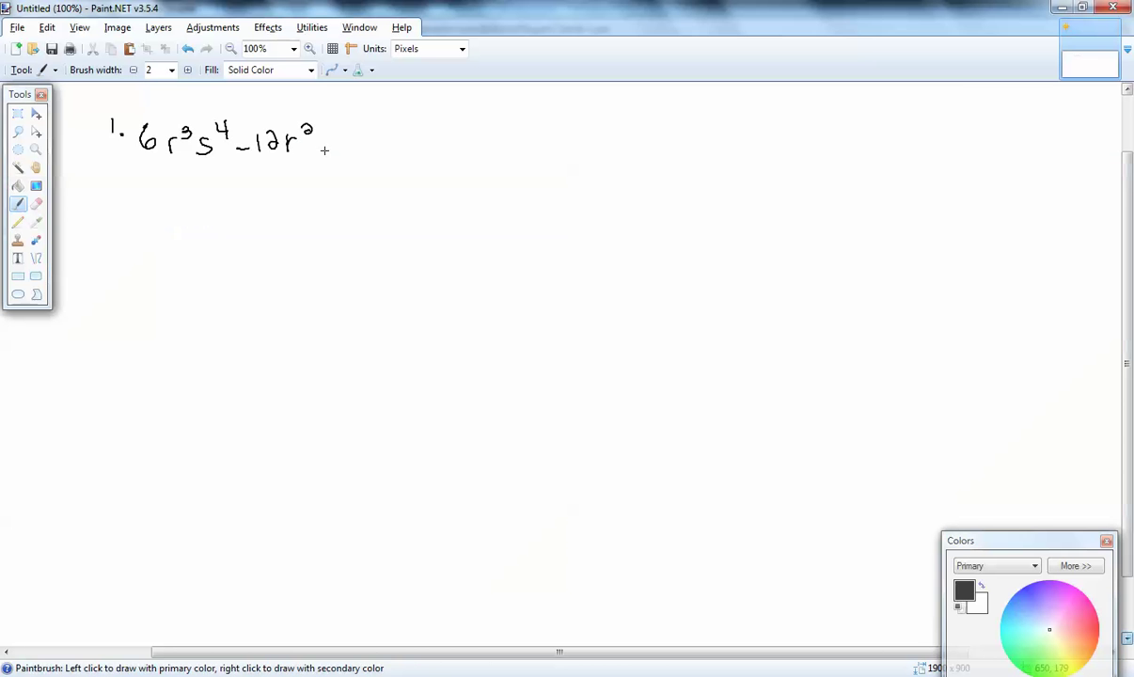
pyautogui.moveTo(341, 136); pyautogui.dragTo(328, 146)
pyautogui.hotkey('ctrl', 'z')
pyautogui.moveTo(333, 132)
pyautogui.mouseDown()
pyautogui.moveTo(321, 147)
pyautogui.moveTo(344, 131)
pyautogui.mouseUp()
# Step: Handwrite the factored form = 6r²s⁴(1r − 2s) below the expression, followed by the simplified line = 6r²s⁴(r − 2s)
pyautogui.moveTo(111, 204); pyautogui.dragTo(124, 205)
pyautogui.hotkey('alt', 'Tab')
pyautogui.hotkey('alt', 'Tab')
pyautogui.moveTo(146, 201); pyautogui.dragTo(152, 201)
pyautogui.moveTo(173, 198); pyautogui.dragTo(195, 198)
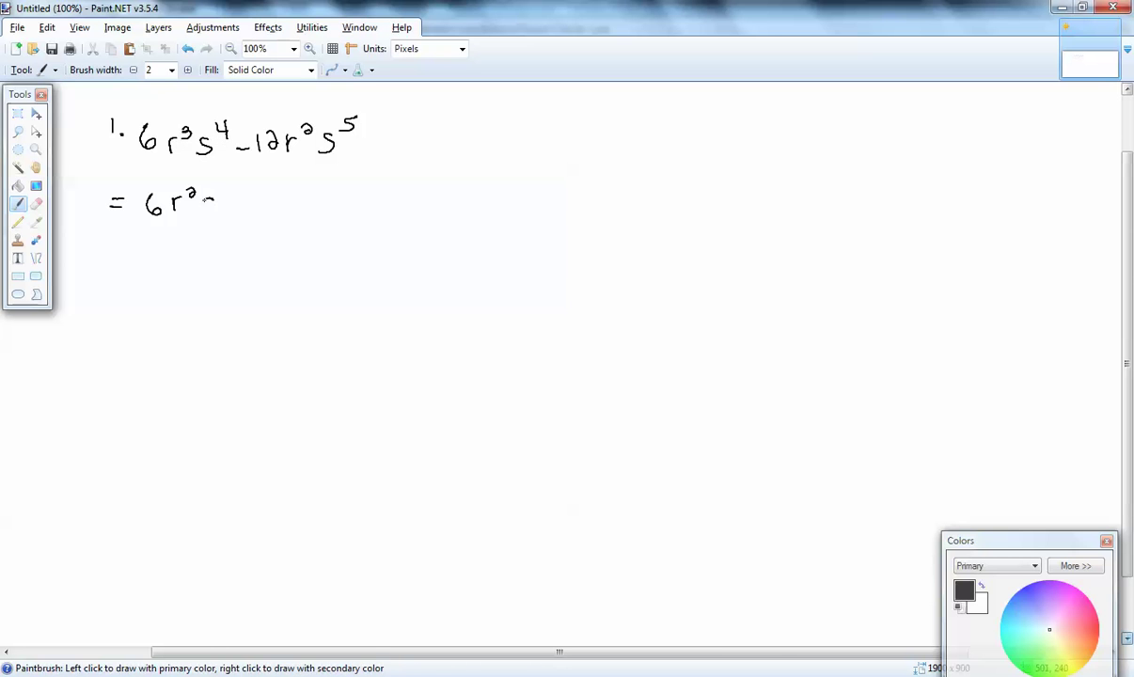
pyautogui.moveTo(213, 192)
pyautogui.mouseDown()
pyautogui.moveTo(199, 212)
pyautogui.moveTo(227, 192)
pyautogui.moveTo(253, 214)
pyautogui.mouseUp()
pyautogui.moveTo(267, 196); pyautogui.dragTo(278, 198)
pyautogui.moveTo(312, 195); pyautogui.dragTo(324, 211)
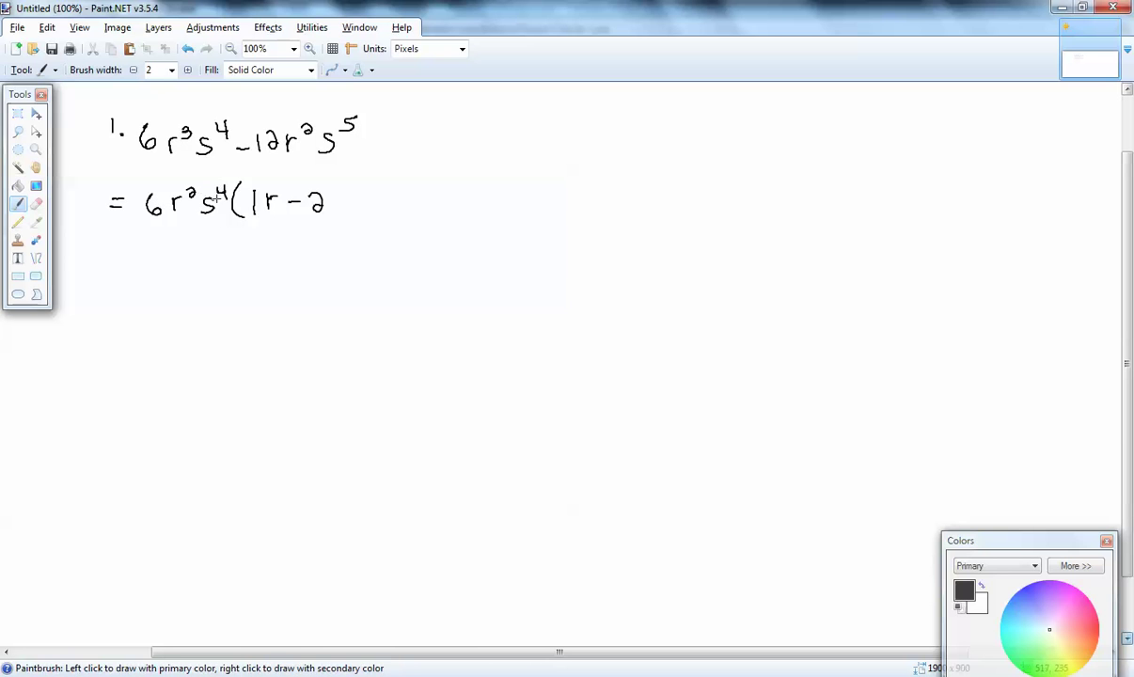
pyautogui.moveTo(338, 194)
pyautogui.mouseDown()
pyautogui.moveTo(328, 211)
pyautogui.moveTo(347, 216)
pyautogui.mouseUp()
pyautogui.moveTo(130, 263); pyautogui.dragTo(165, 259)
pyautogui.moveTo(182, 268)
pyautogui.mouseDown()
pyautogui.moveTo(235, 247)
pyautogui.moveTo(251, 271)
pyautogui.moveTo(276, 256)
pyautogui.moveTo(330, 271)
pyautogui.mouseUp()
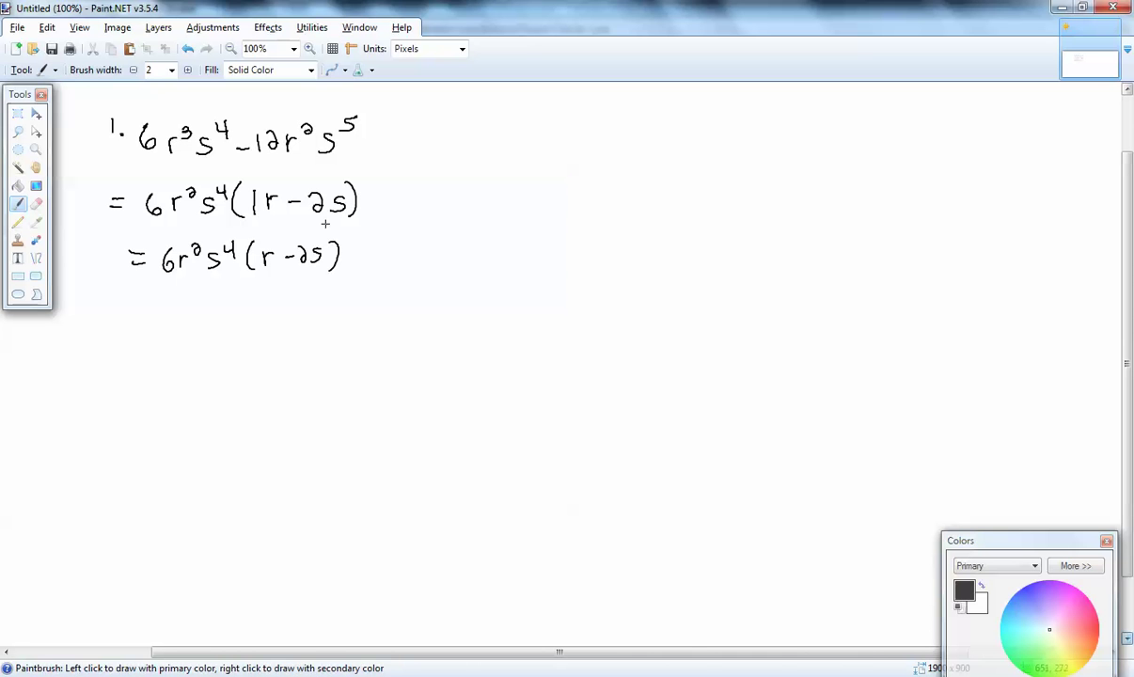
# Step: Switch to the test in Chrome and enter 6r² as the start of question 1's answer
pyautogui.hotkey('alt', 'Tab')
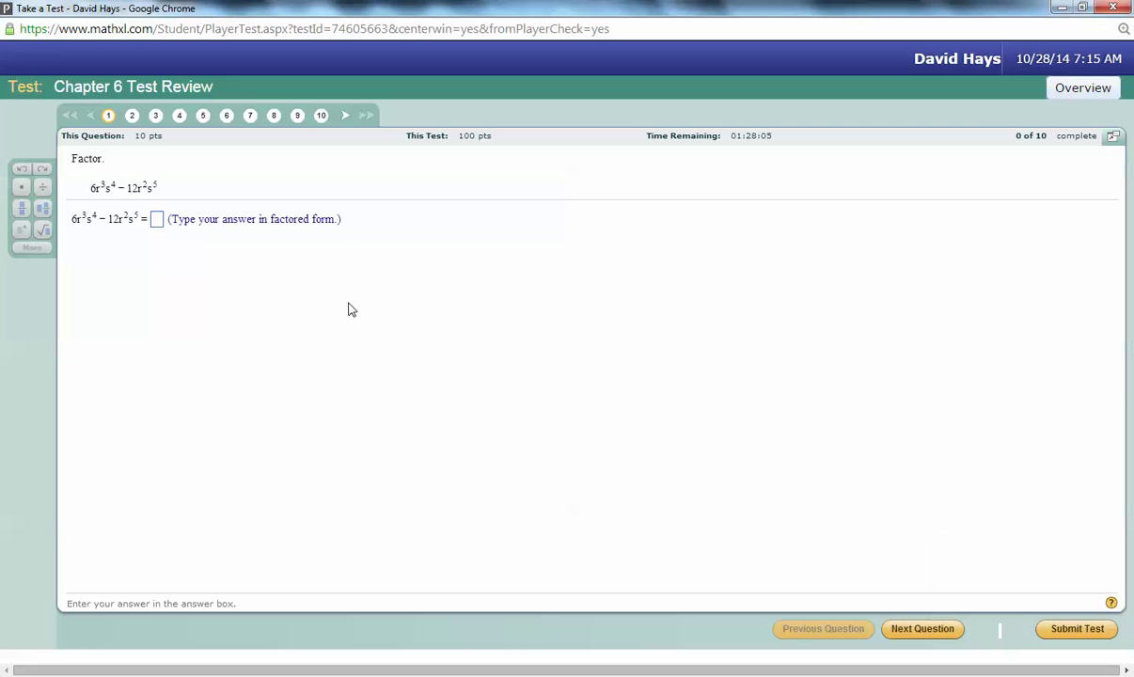
pyautogui.click(157, 219)
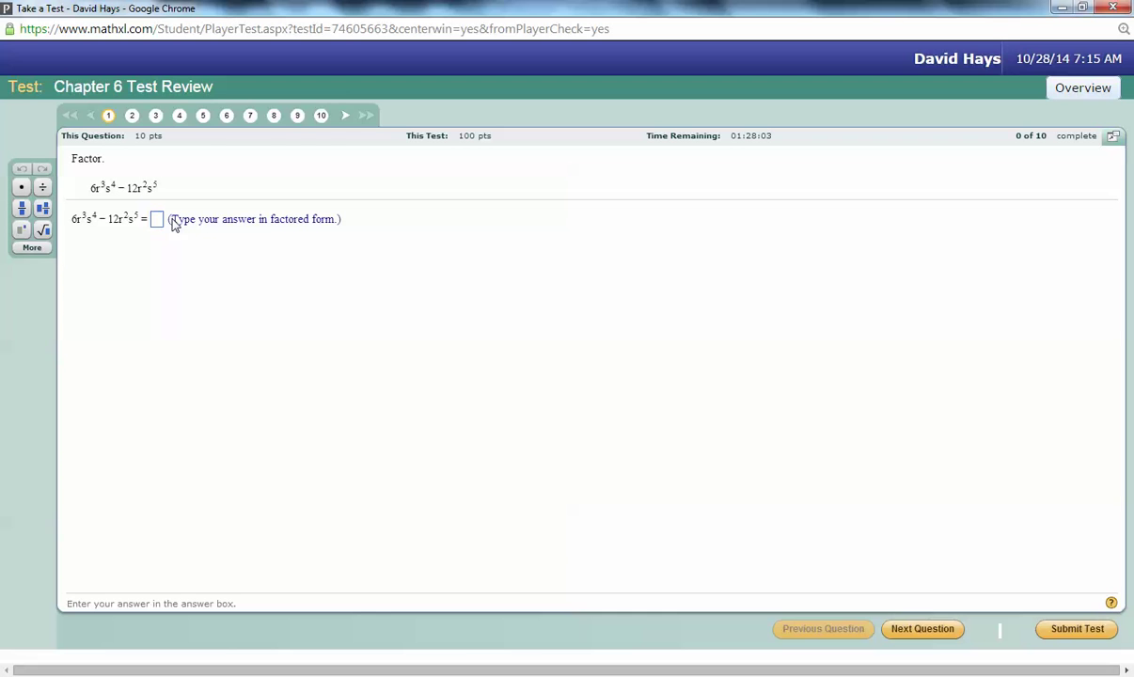
pyautogui.write('6r')
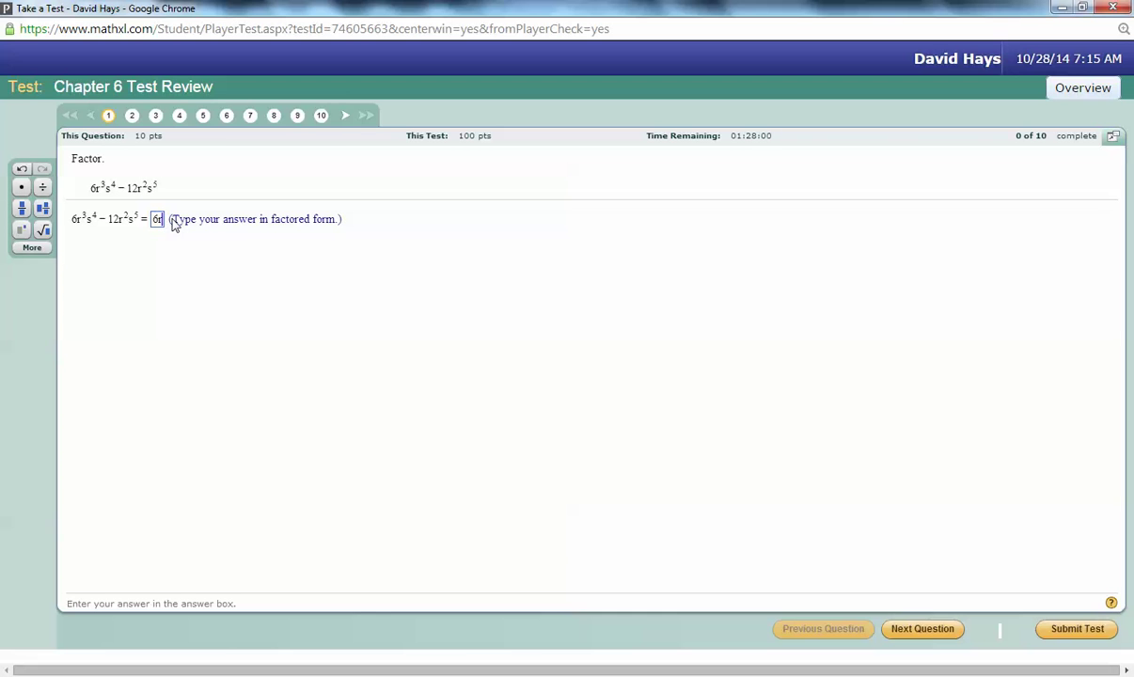
pyautogui.write('^2')
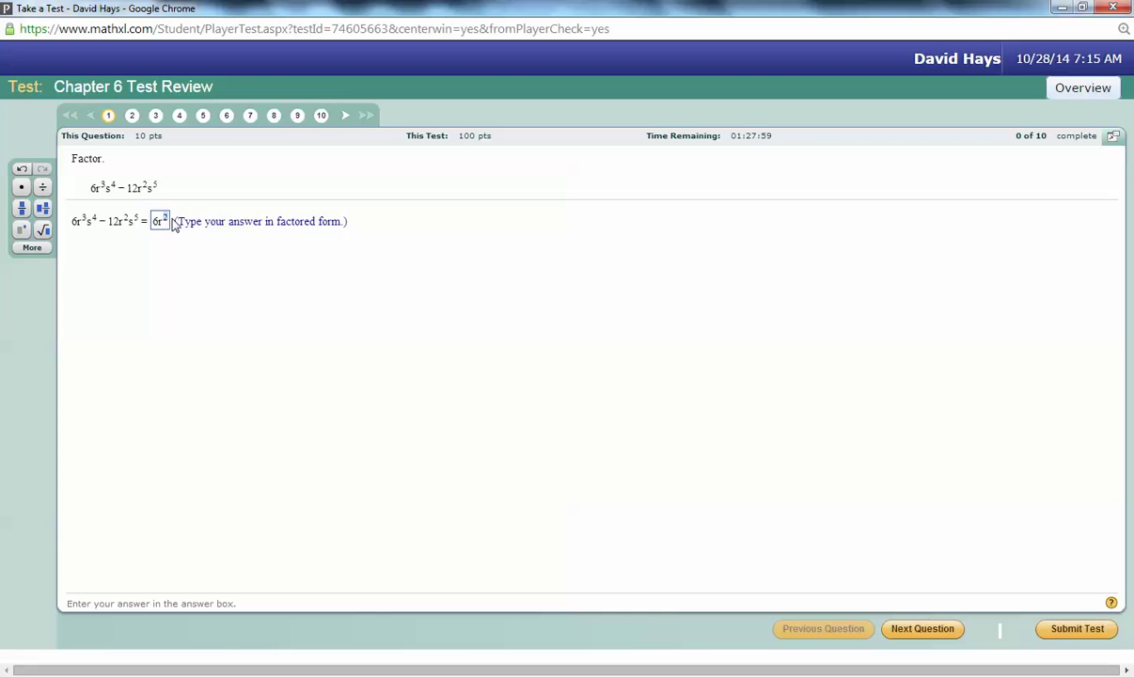
# Step: Switch to Paint.NET to check the handwritten factoring of question 1, and return to the test in Chrome
pyautogui.hotkey('alt', 'Tab')
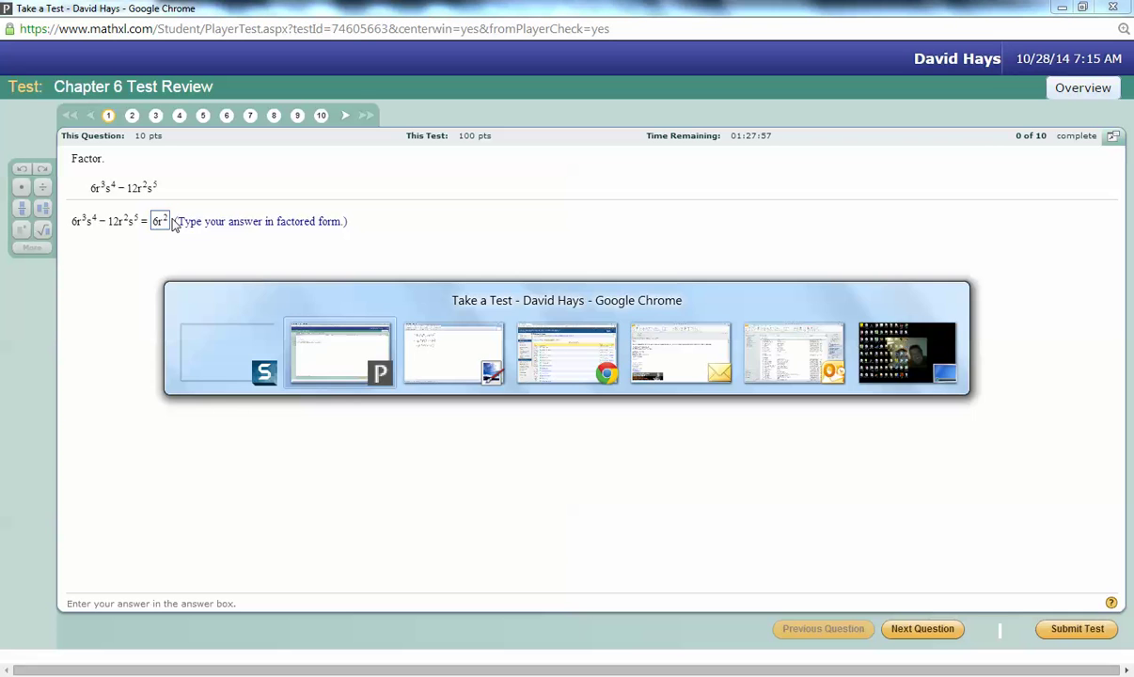
pyautogui.hotkey('alt', 'Tab')
pyautogui.hotkey('alt', 'Tab')
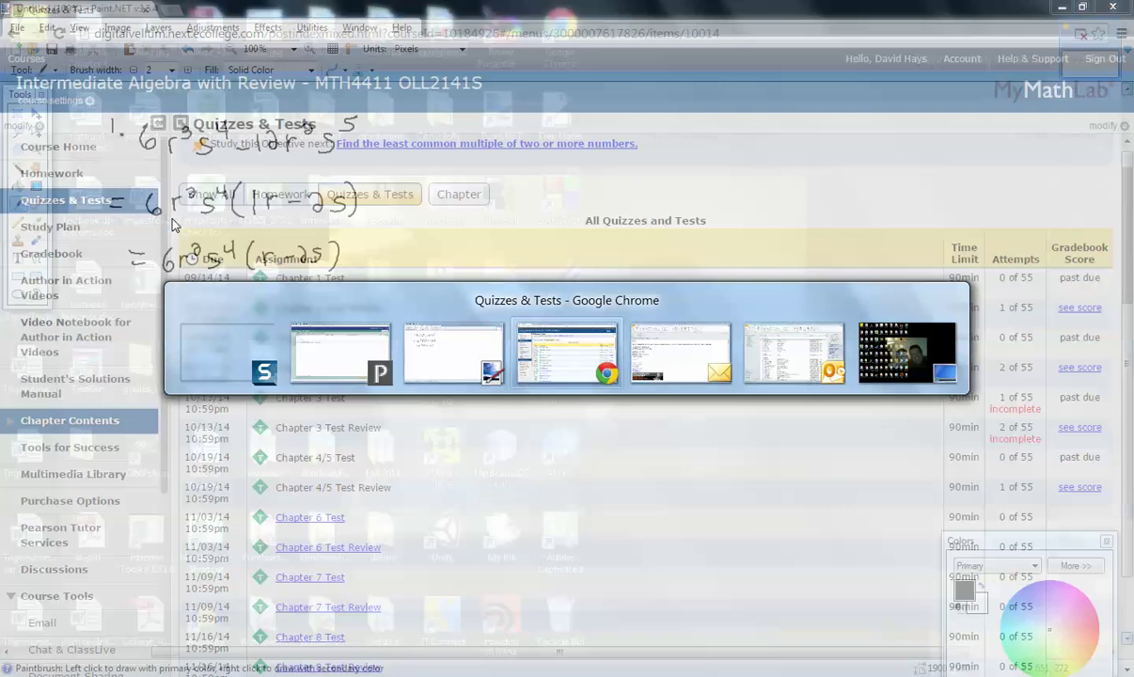
pyautogui.hotkey('alt', 'Tab')
pyautogui.hotkey('alt', 'Tab')
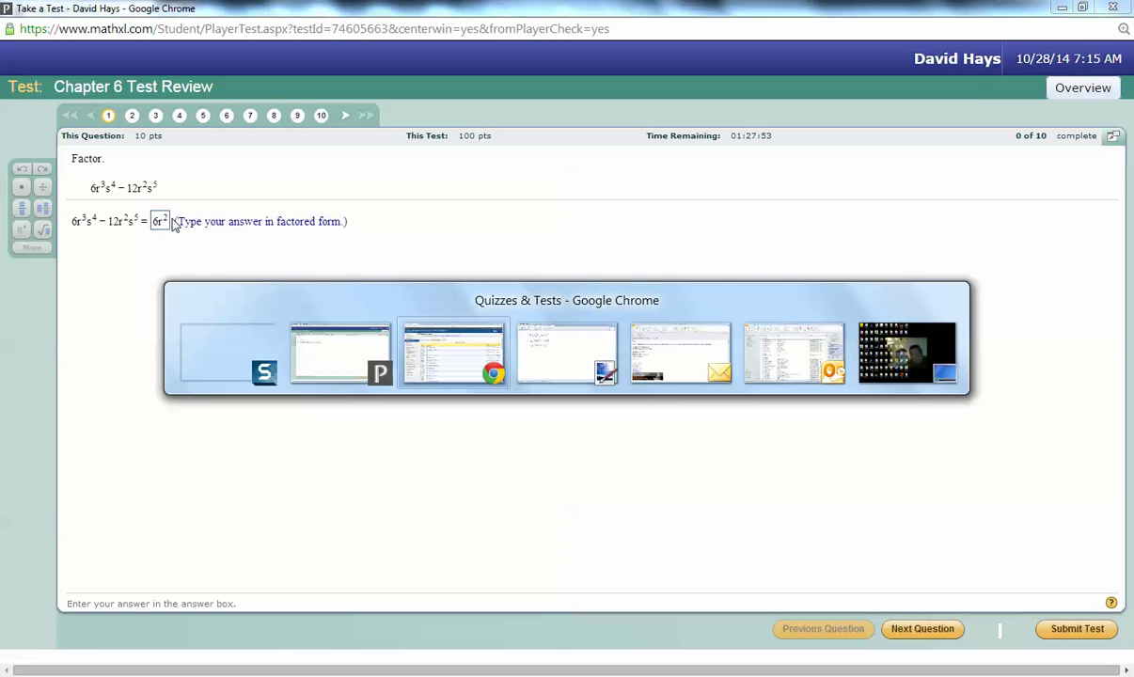
pyautogui.hotkey('alt', 'Tab')
pyautogui.hotkey('alt', 'Tab')
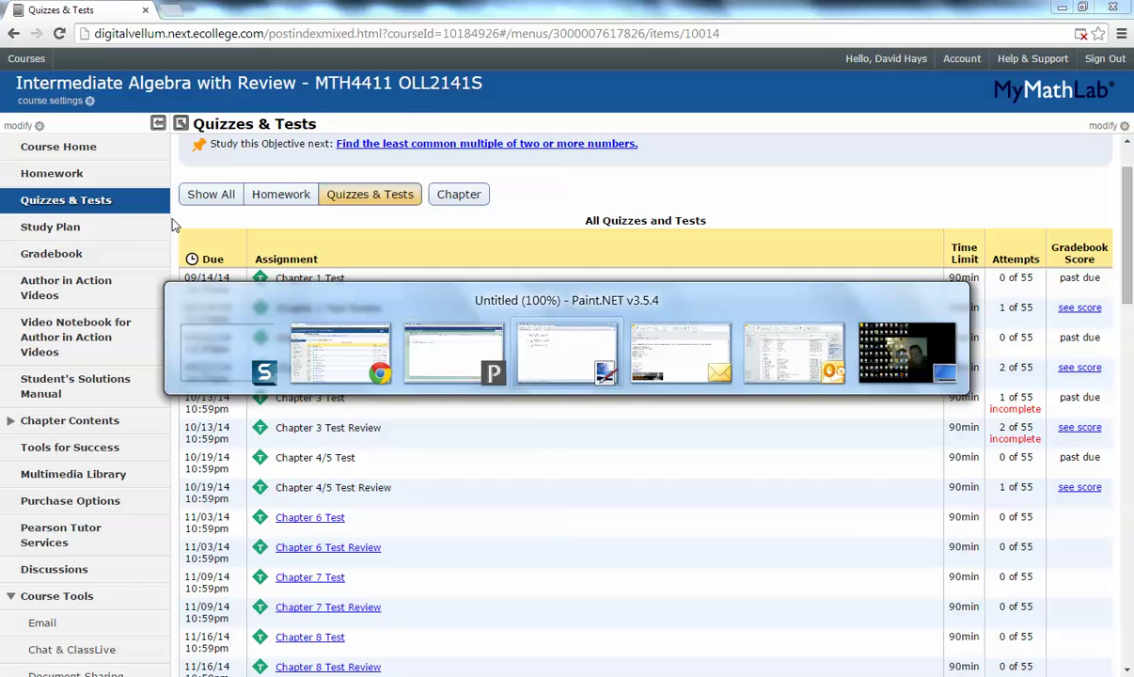
pyautogui.hotkey('alt', 'Tab')
pyautogui.hotkey('alt', 'Tab')
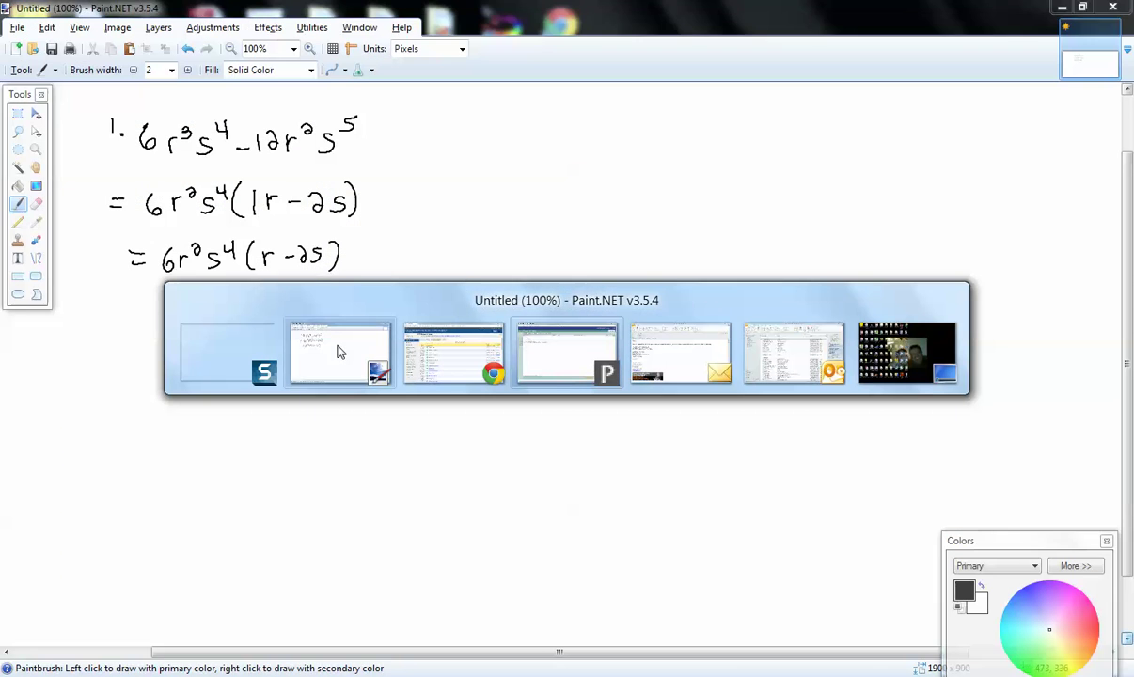
pyautogui.click(337, 346)
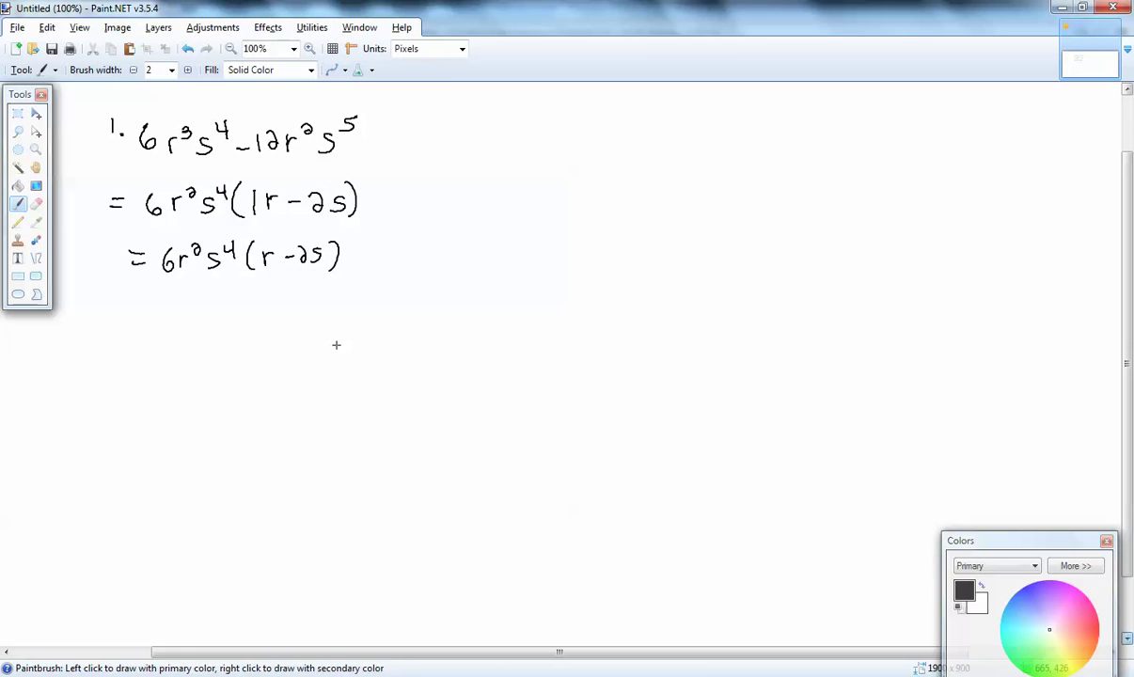
pyautogui.hotkey('alt', 'Tab')
pyautogui.hotkey('alt', 'Tab')
pyautogui.hotkey('alt', 'Tab')
pyautogui.hotkey('alt', 'Tab')
pyautogui.hotkey('alt', 'Tab')
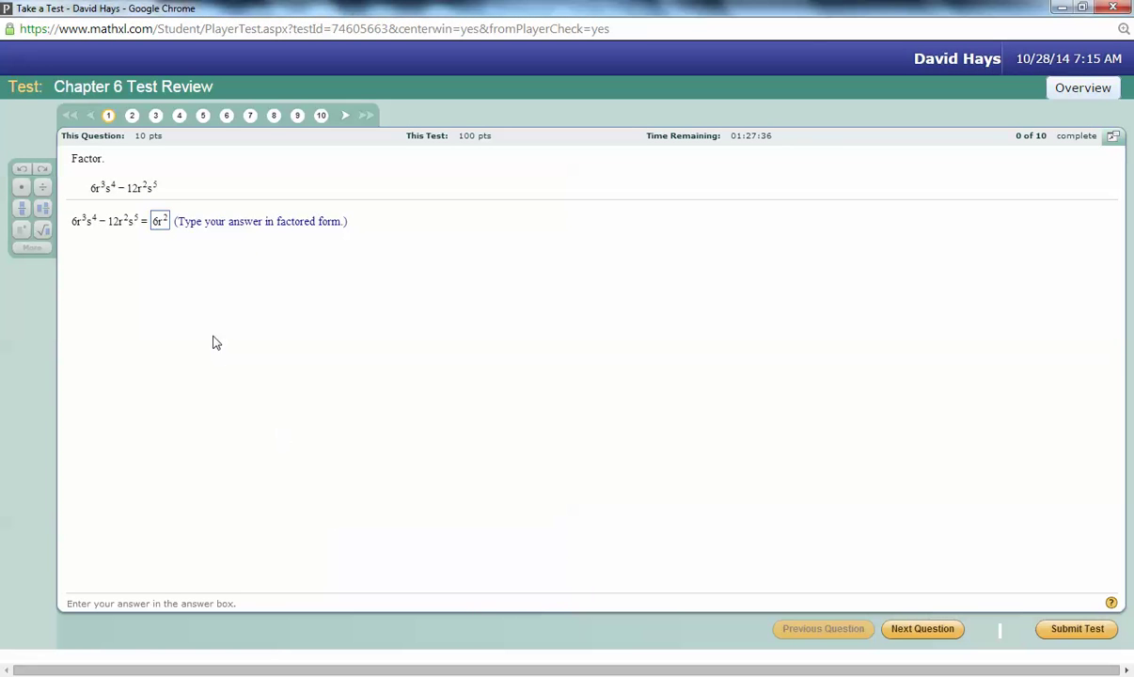
# Step: Complete question 1's answer so that it reads 6r²s⁴(r − 2s)
pyautogui.click(166, 226)
pyautogui.write('s')
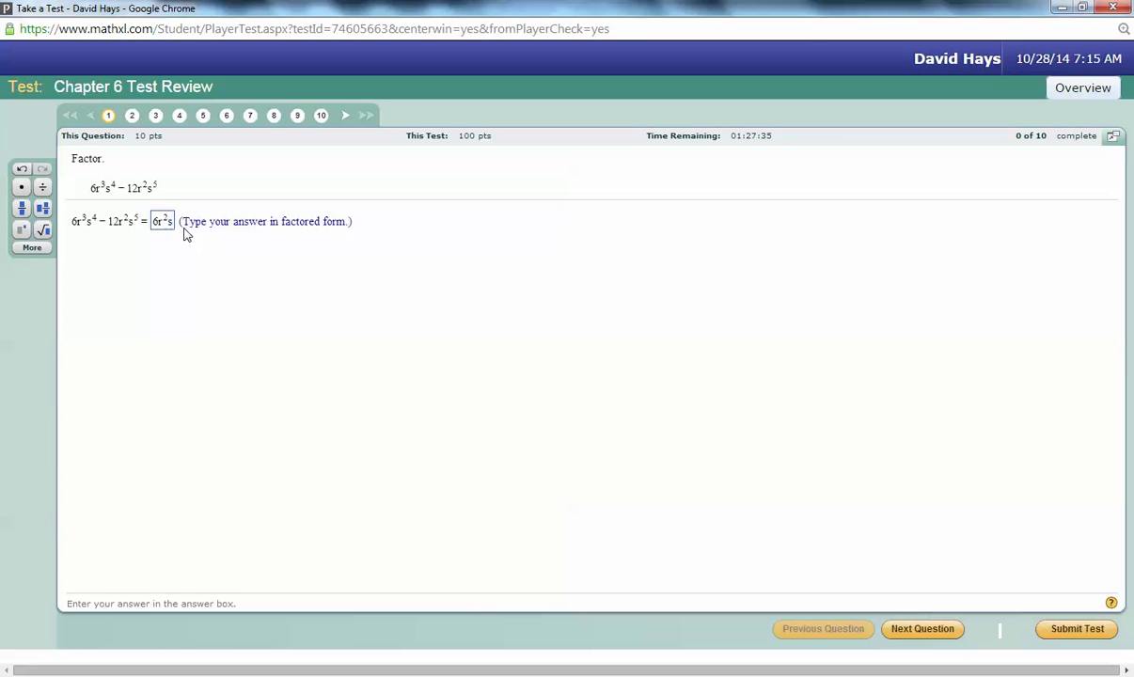
pyautogui.write('^')
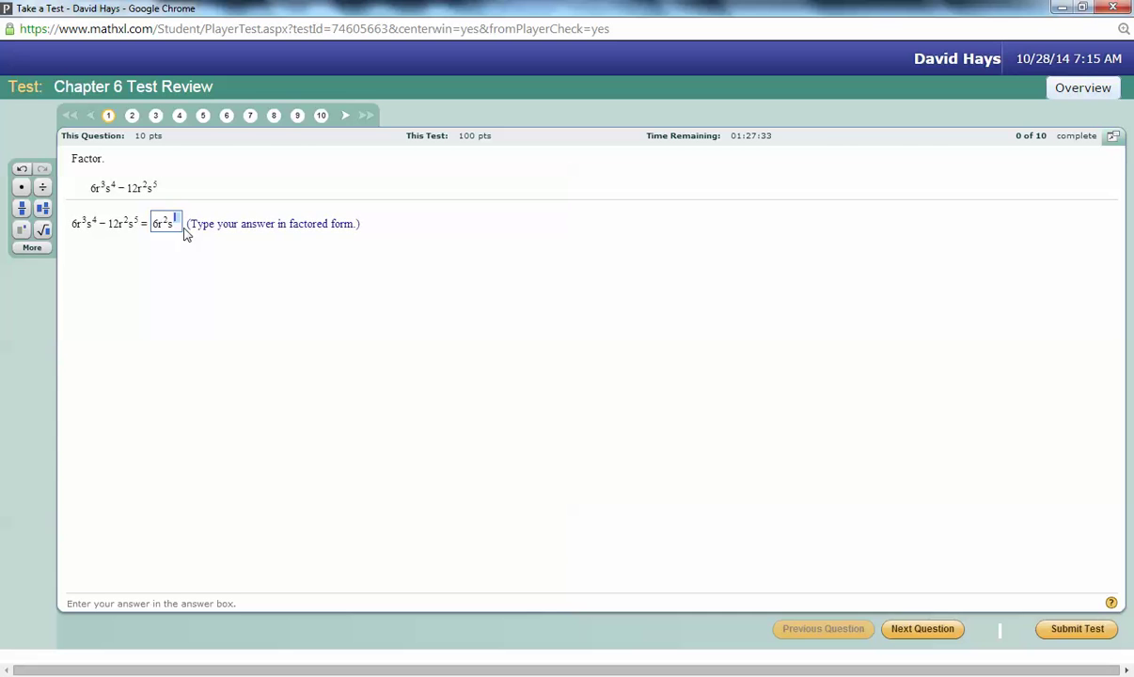
pyautogui.write('4')
pyautogui.write('(')
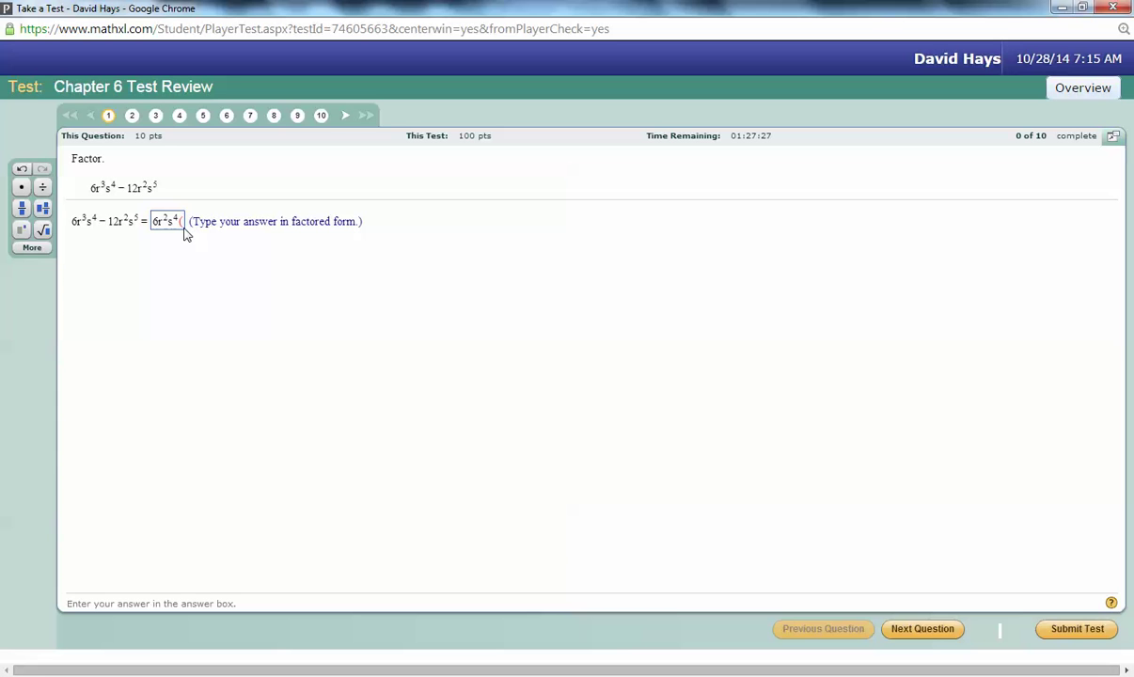
pyautogui.write('r-2')
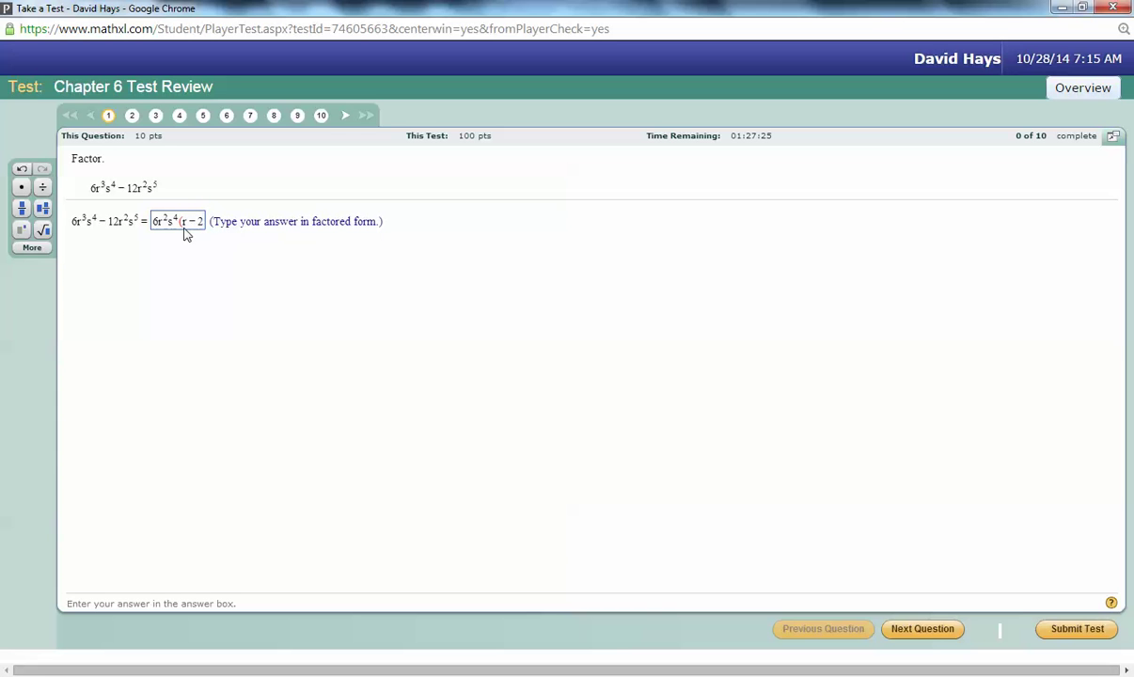
pyautogui.write('s)')
# Step: Compare the entered answer with the handwritten work in Paint.NET and advance the Chrome test to question 2
pyautogui.hotkey('alt', 'Tab')
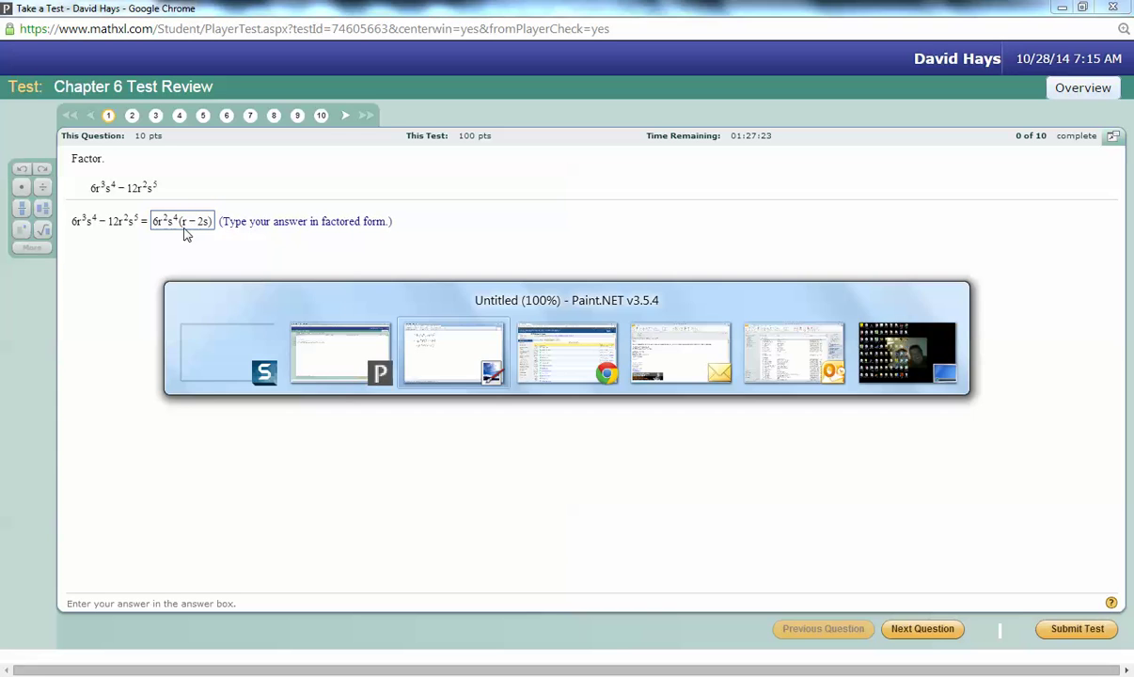
pyautogui.hotkey('alt', 'Tab')
pyautogui.hotkey('alt', 'Tab')
pyautogui.hotkey('alt', 'Tab')
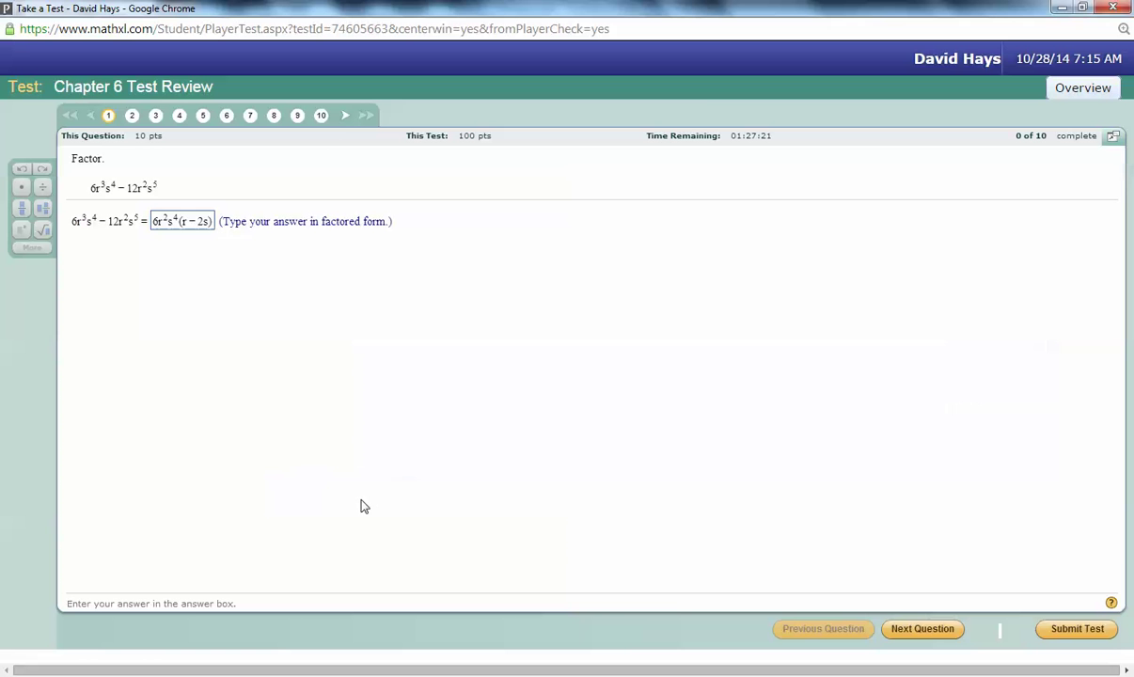
pyautogui.hotkey('alt', 'Tab')
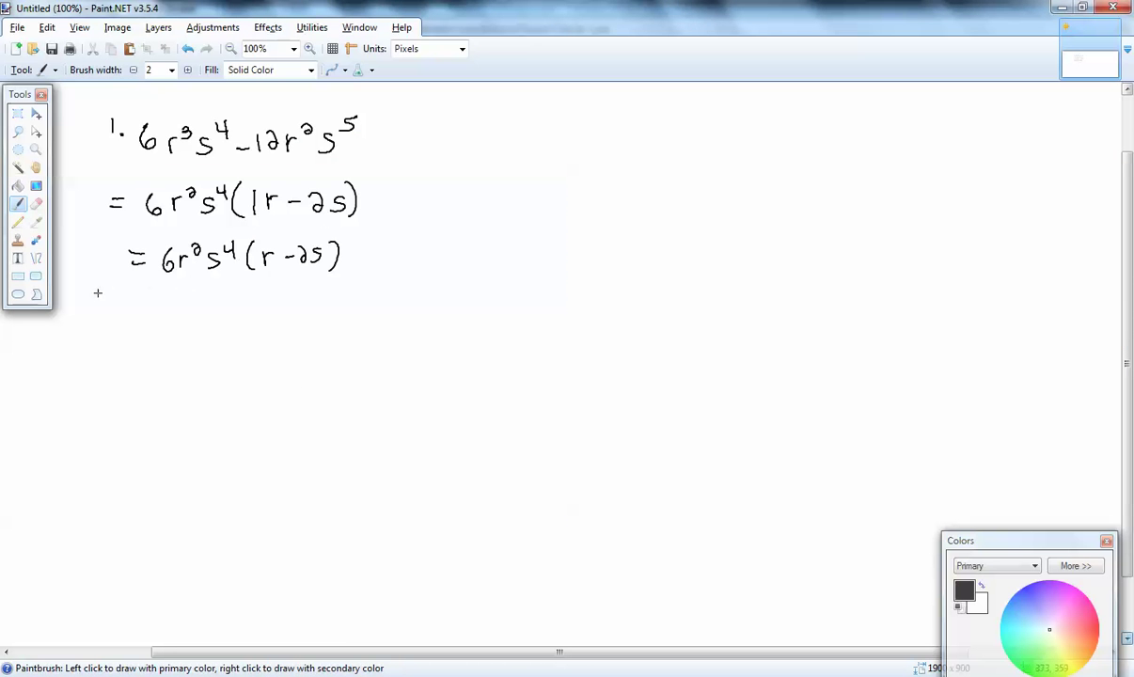
pyautogui.hotkey('alt', 'Tab')
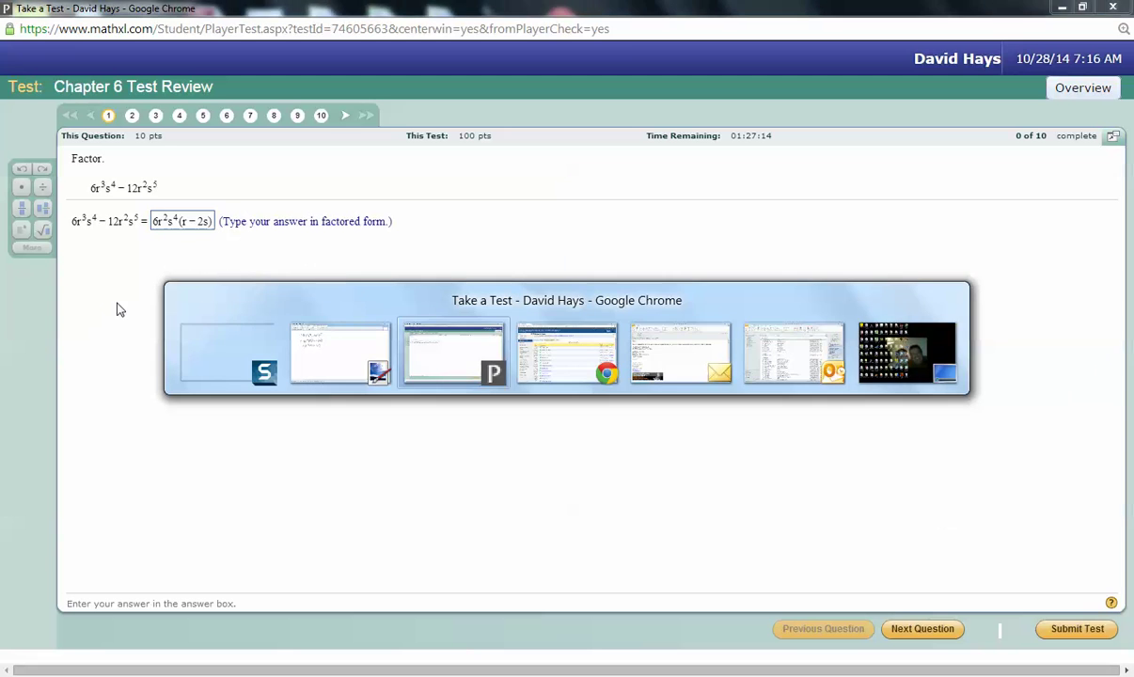
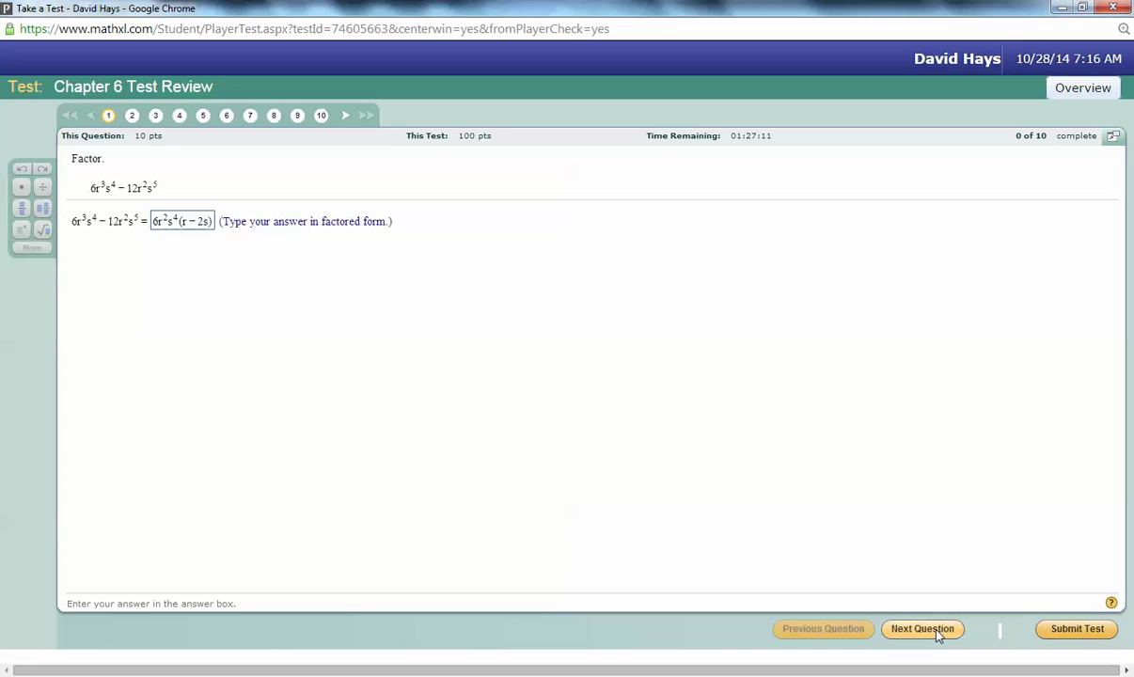
pyautogui.click(936, 633)
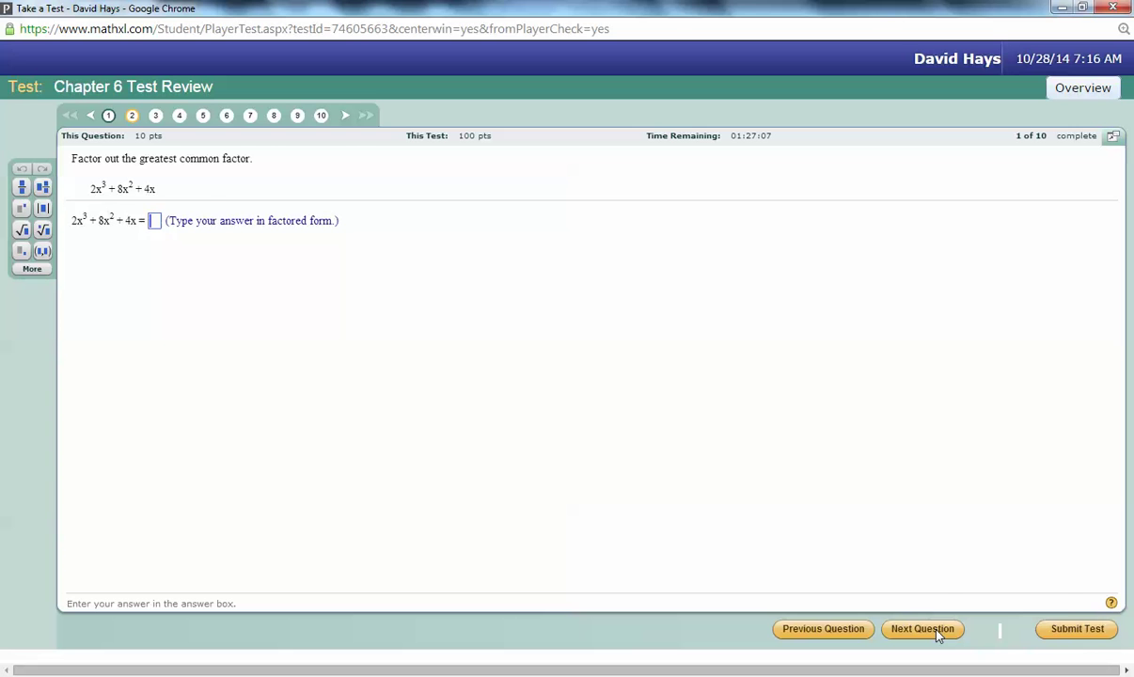
# Step: Handwrite question 2's expression 2x³ + 8x² + 4x, numbered 2, below the first solution on the Paint.NET canvas
pyautogui.hotkey('alt', 'Tab')
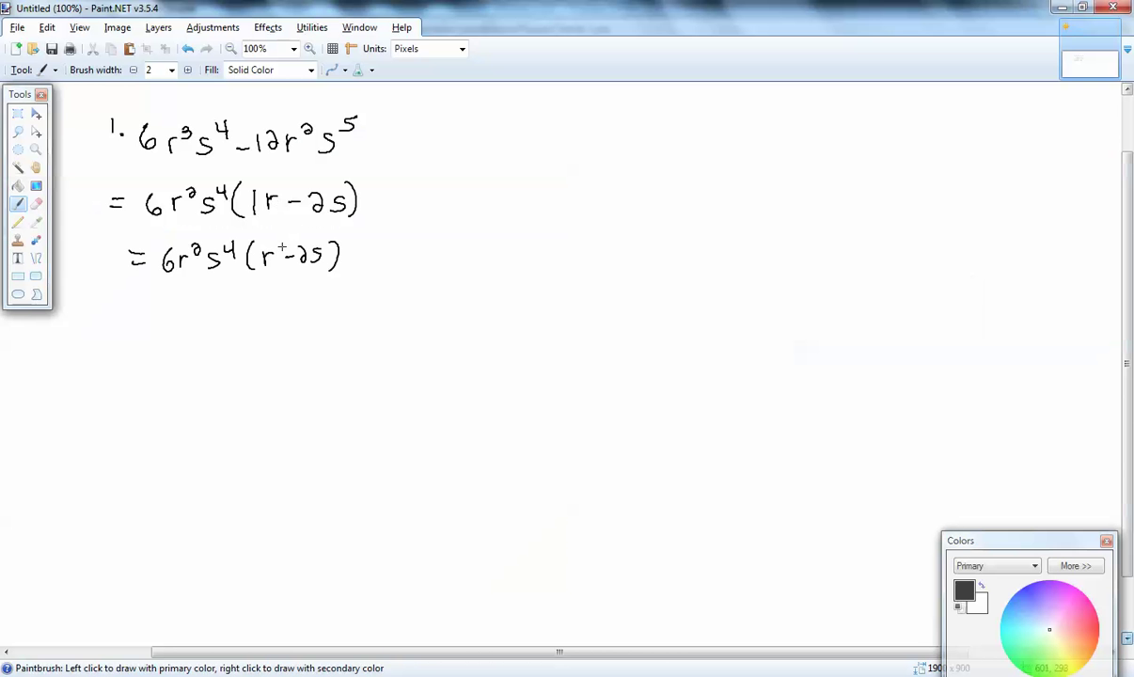
pyautogui.click(135, 329)
pyautogui.moveTo(122, 326); pyautogui.dragTo(171, 336)
pyautogui.moveTo(176, 336)
pyautogui.mouseDown()
pyautogui.moveTo(187, 322)
pyautogui.moveTo(176, 303)
pyautogui.mouseUp()
pyautogui.hotkey('alt', 'Tab')
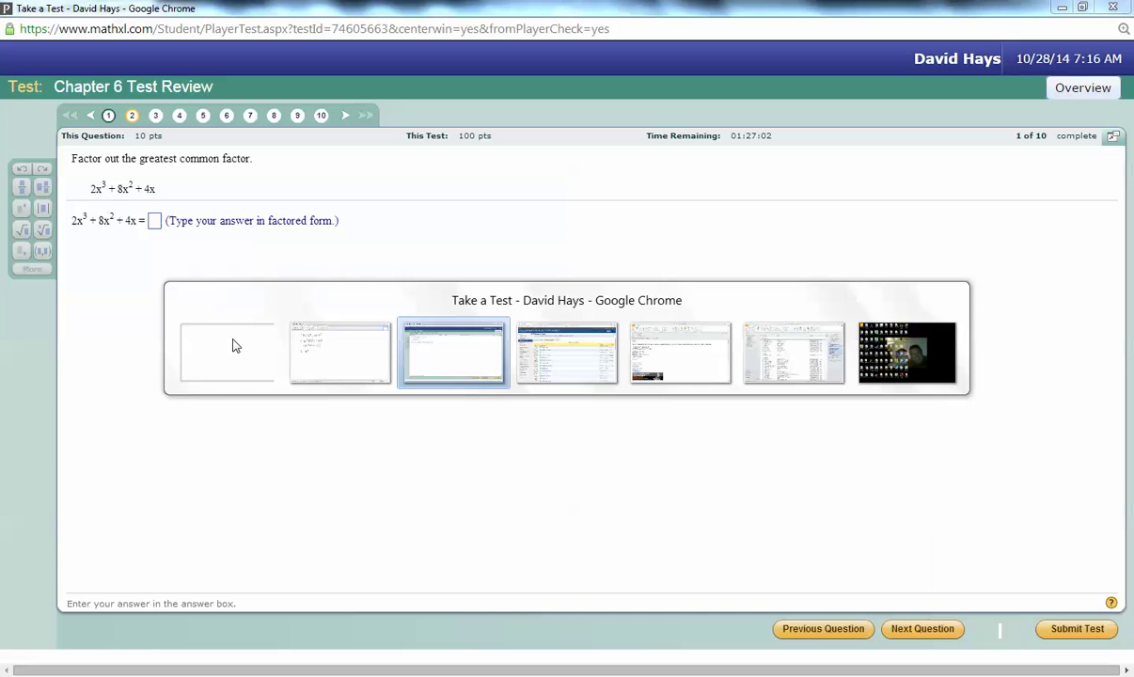
pyautogui.hotkey('alt', 'Tab')
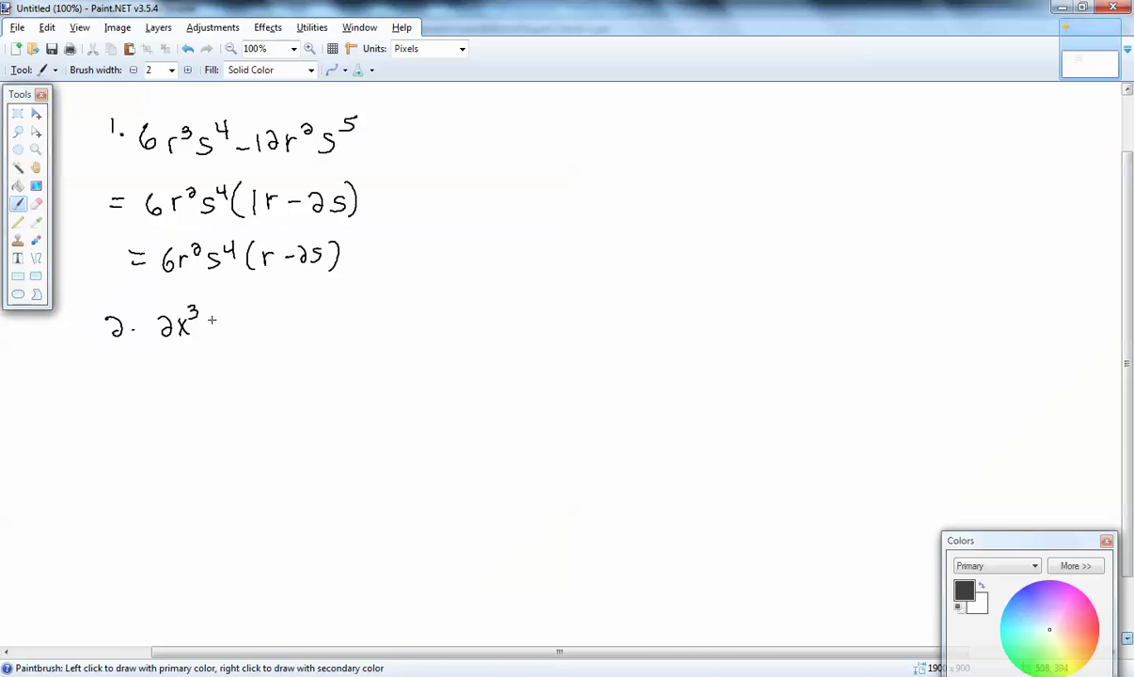
pyautogui.moveTo(206, 328); pyautogui.dragTo(231, 334)
pyautogui.moveTo(232, 335)
pyautogui.mouseDown()
pyautogui.moveTo(236, 320)
pyautogui.moveTo(255, 335)
pyautogui.mouseUp()
pyautogui.moveTo(256, 322)
pyautogui.mouseDown()
pyautogui.moveTo(244, 335)
pyautogui.moveTo(267, 322)
pyautogui.moveTo(301, 337)
pyautogui.mouseUp()
pyautogui.hotkey('alt', 'Tab')
pyautogui.hotkey('alt', 'Tab')
pyautogui.moveTo(320, 320)
pyautogui.mouseDown()
pyautogui.moveTo(309, 336)
pyautogui.moveTo(319, 337)
pyautogui.mouseUp()
# Step: Handwrite the factored line = 2x(1x² + 4x + 2) under question 2's expression
pyautogui.moveTo(138, 367); pyautogui.dragTo(153, 367)
pyautogui.moveTo(137, 374); pyautogui.dragTo(154, 373)
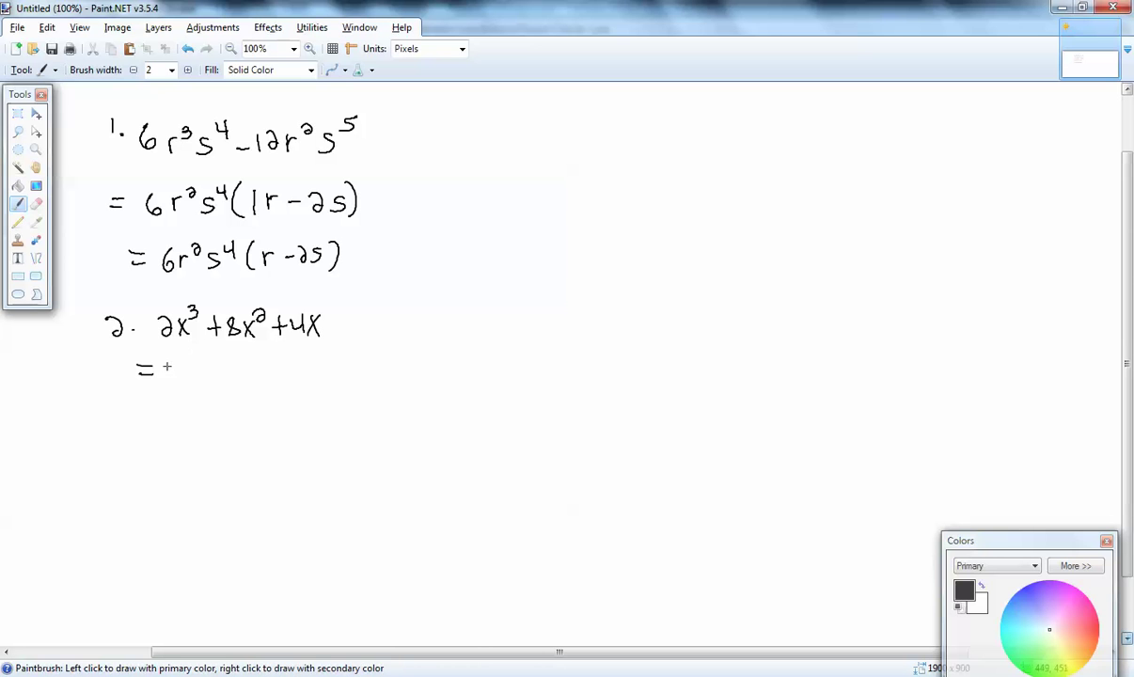
pyautogui.moveTo(178, 369); pyautogui.dragTo(181, 382)
pyautogui.moveTo(186, 368); pyautogui.dragTo(217, 386)
pyautogui.moveTo(224, 363)
pyautogui.mouseDown()
pyautogui.moveTo(224, 382)
pyautogui.moveTo(247, 365)
pyautogui.moveTo(249, 382)
pyautogui.mouseUp()
pyautogui.moveTo(250, 362); pyautogui.dragTo(280, 374)
pyautogui.moveTo(270, 364)
pyautogui.mouseDown()
pyautogui.moveTo(270, 384)
pyautogui.moveTo(324, 368)
pyautogui.mouseUp()
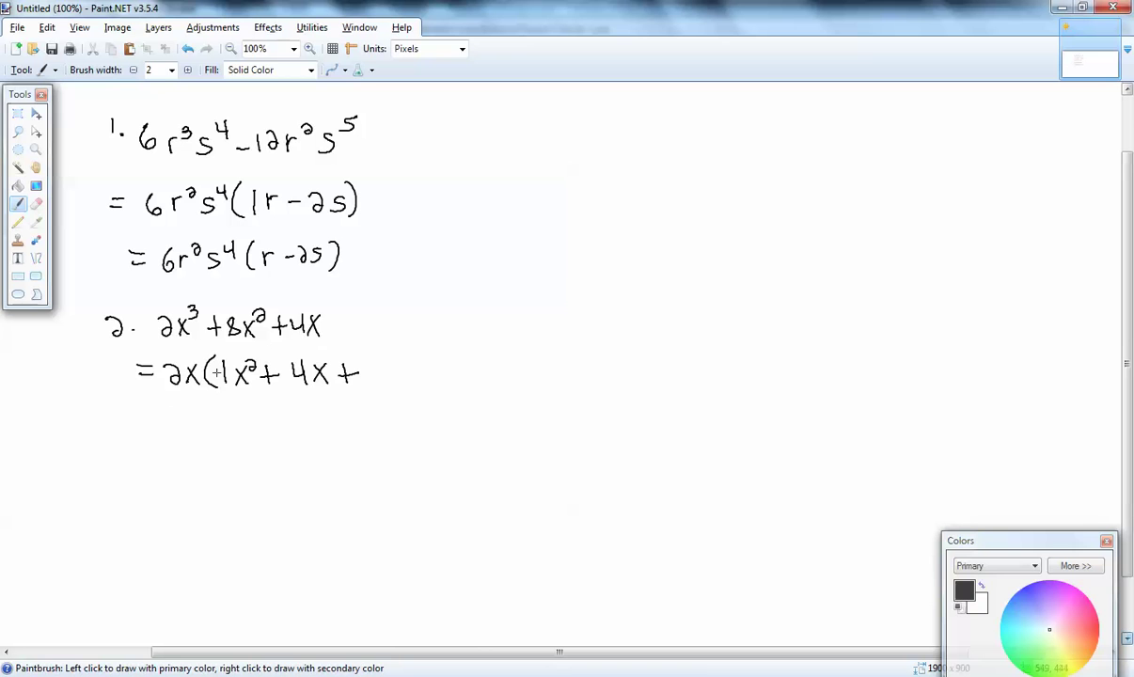
pyautogui.moveTo(366, 367)
pyautogui.mouseDown()
pyautogui.moveTo(377, 380)
pyautogui.moveTo(394, 368)
pyautogui.moveTo(384, 388)
pyautogui.mouseUp()
# Step: Handwrite the simplified answer = 2x(x² + 4x + 2) below the factored line of question 2
pyautogui.moveTo(137, 407); pyautogui.dragTo(192, 421)
pyautogui.moveTo(192, 406)
pyautogui.mouseDown()
pyautogui.moveTo(178, 421)
pyautogui.moveTo(235, 422)
pyautogui.mouseUp()
pyautogui.moveTo(237, 400); pyautogui.dragTo(284, 421)
pyautogui.moveTo(302, 406); pyautogui.dragTo(290, 421)
pyautogui.moveTo(289, 405)
pyautogui.mouseDown()
pyautogui.moveTo(305, 419)
pyautogui.moveTo(325, 411)
pyautogui.mouseUp()
pyautogui.moveTo(319, 404); pyautogui.dragTo(318, 418)
pyautogui.moveTo(326, 405); pyautogui.dragTo(345, 425)
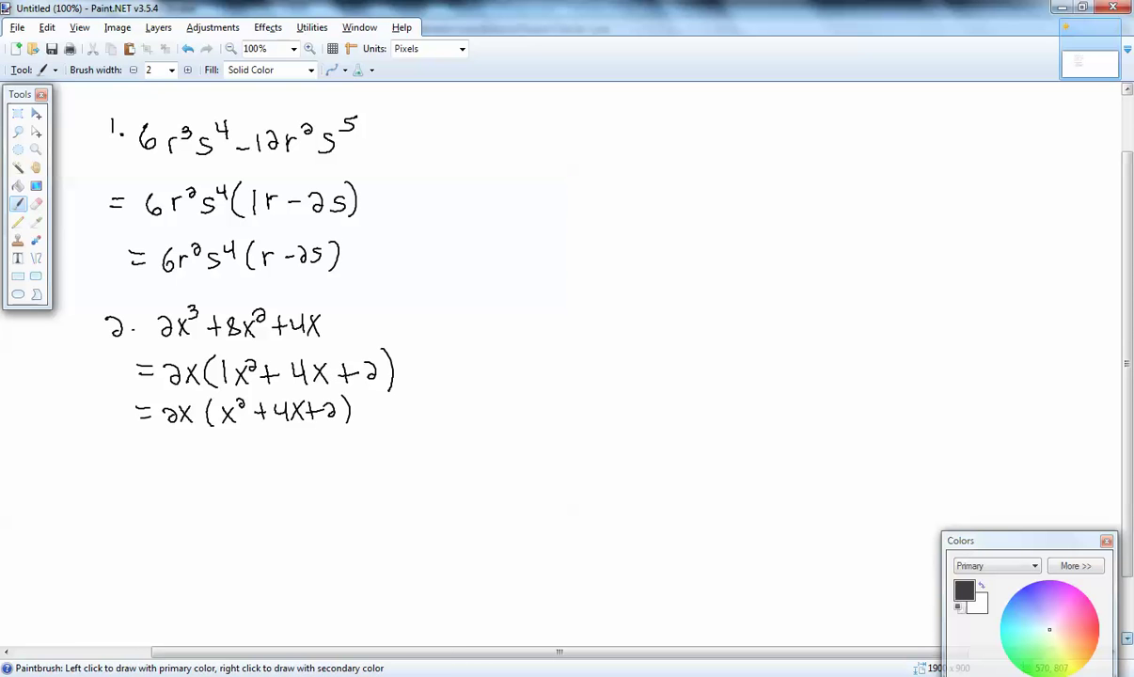
# Step: Enter 2x(x² + 4x + 2) as question 2's answer in the Chrome test, checking the Paint.NET work, and advance to question 3
pyautogui.moveTo(266, 676)
pyautogui.click(303, 611)
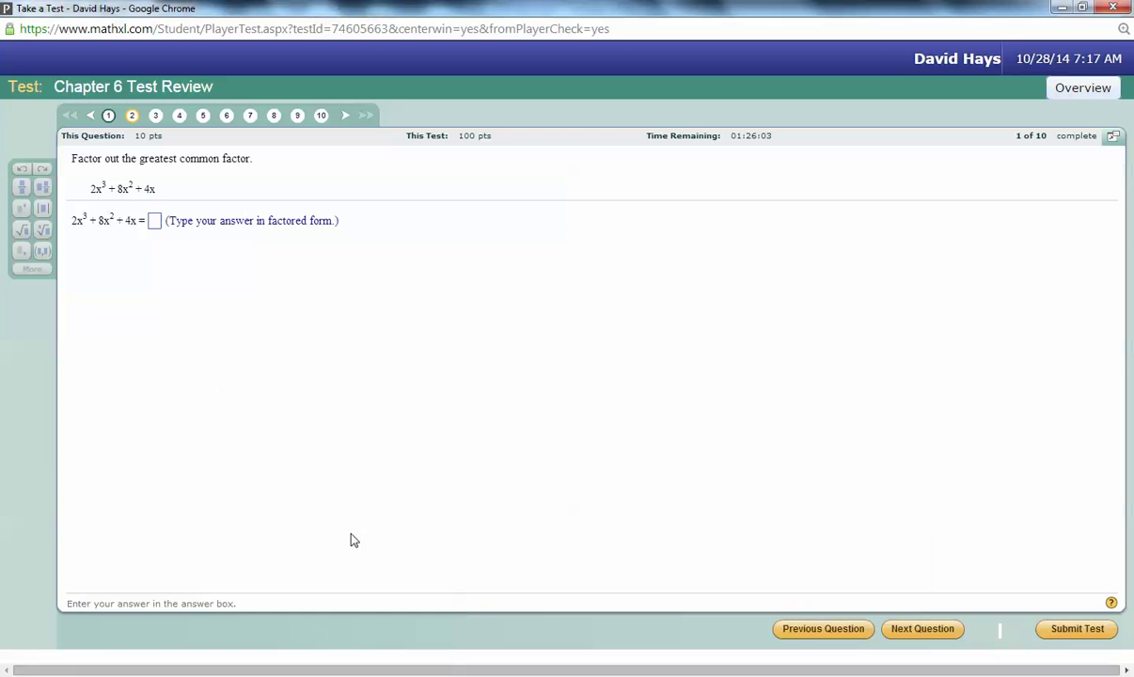
pyautogui.click(154, 226)
pyautogui.write('2x(')
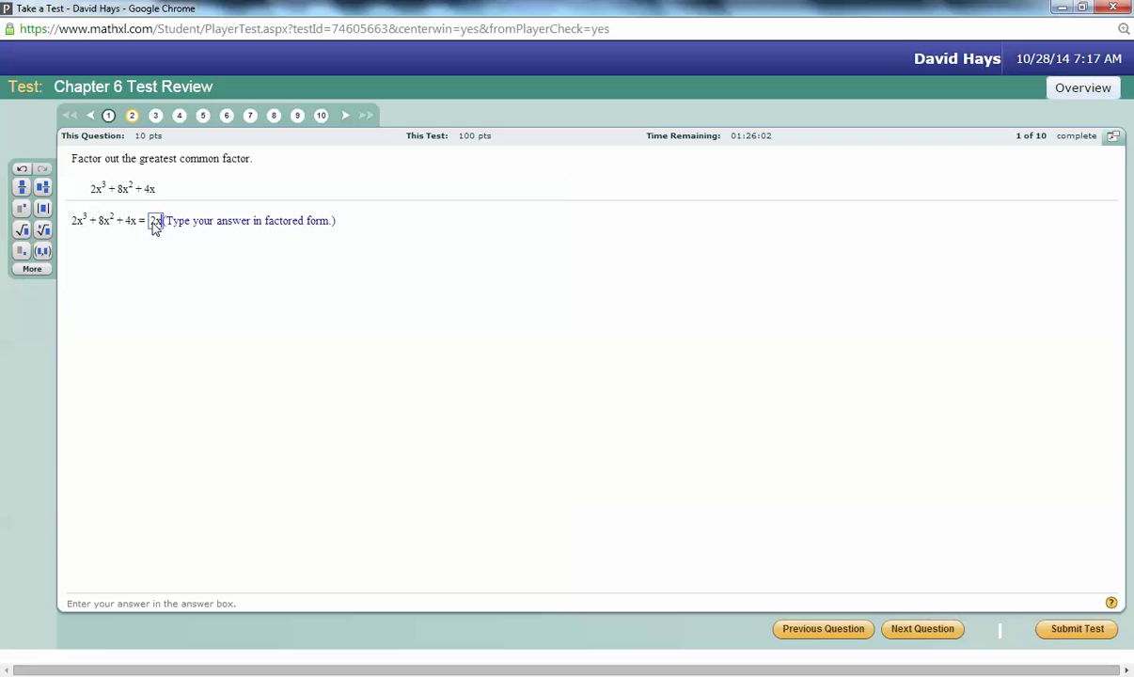
pyautogui.write('x^2')
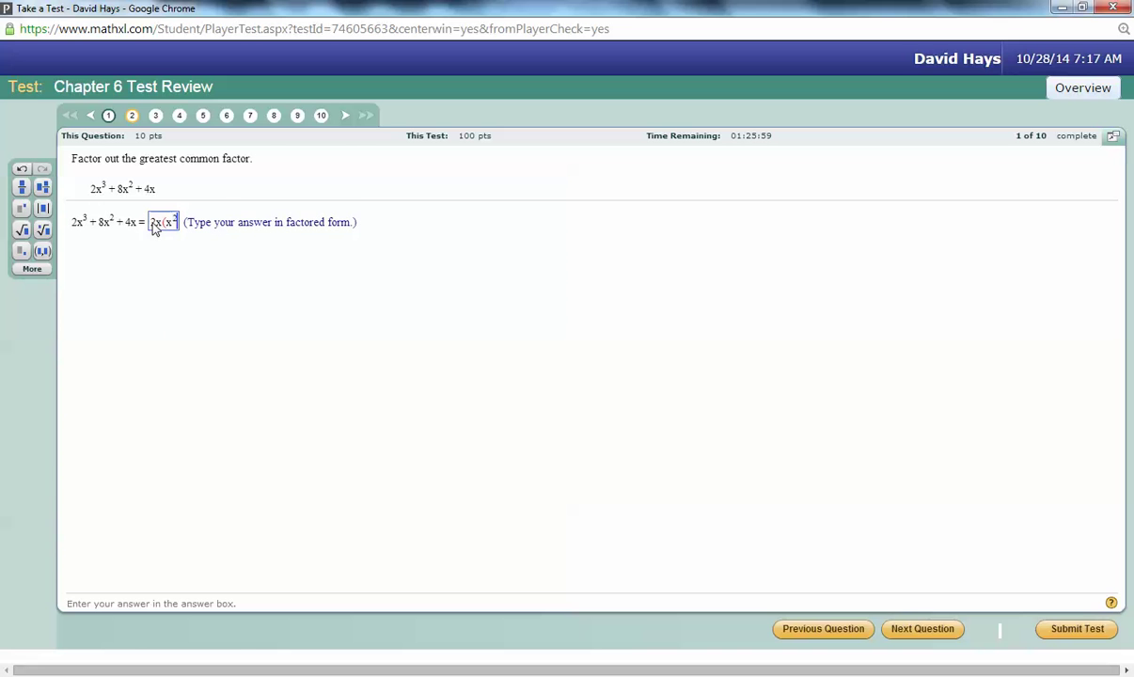
pyautogui.hotkey('alt', 'Tab')
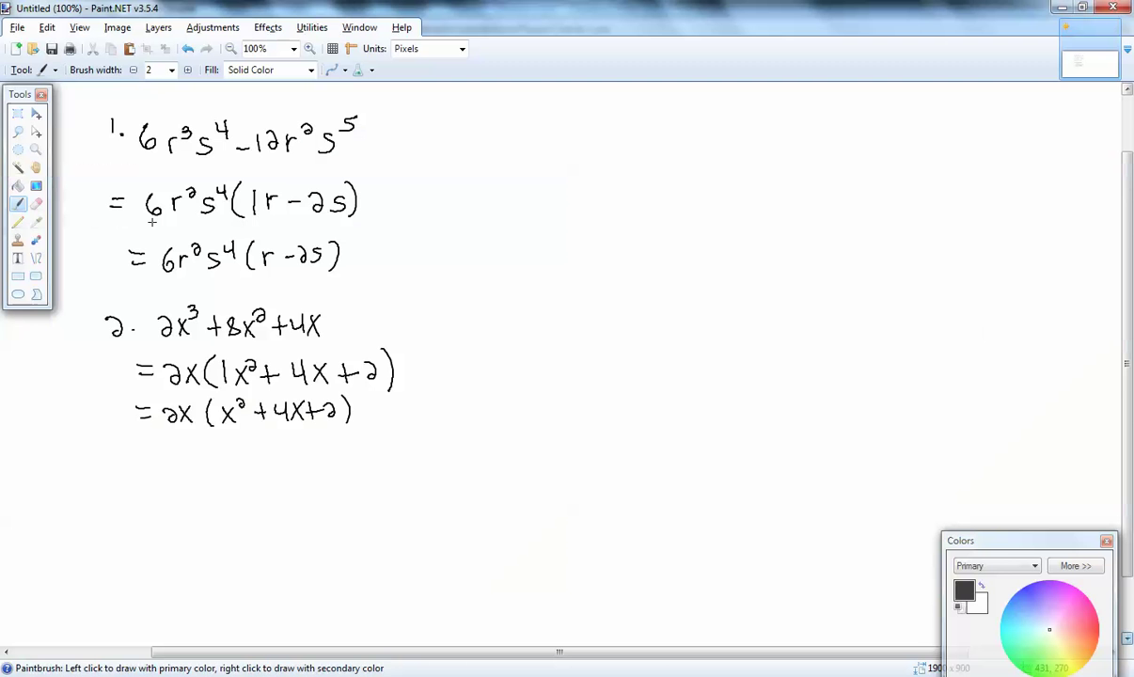
pyautogui.hotkey('alt', 'Tab')
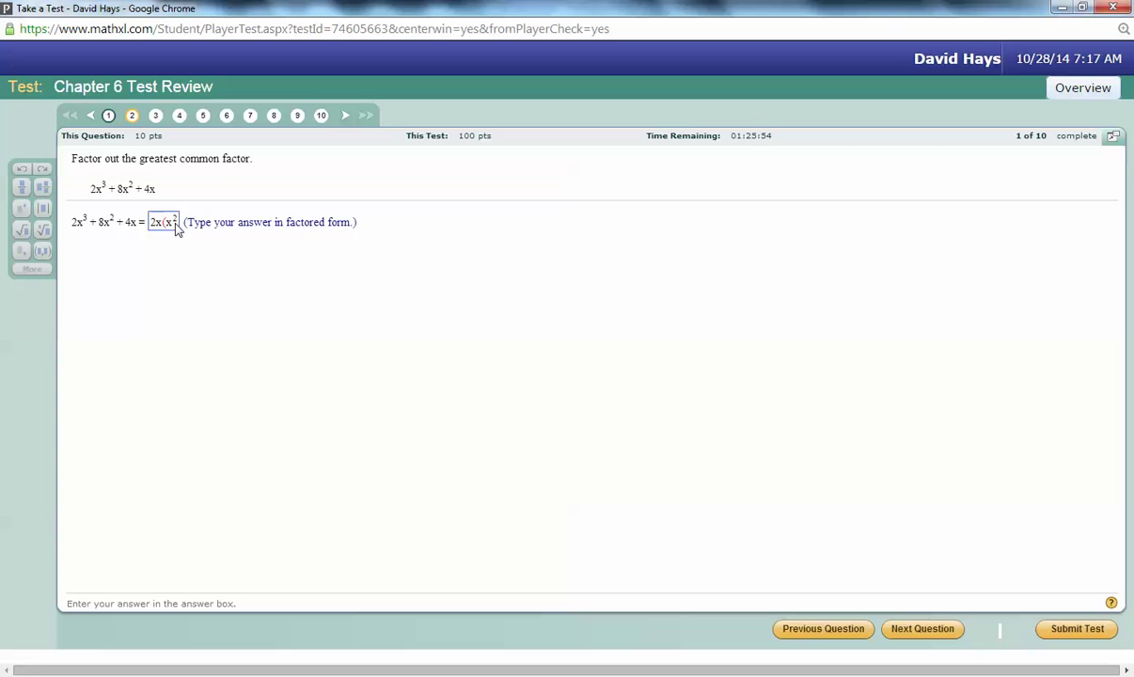
pyautogui.click(180, 228)
pyautogui.write('+4x+2)')
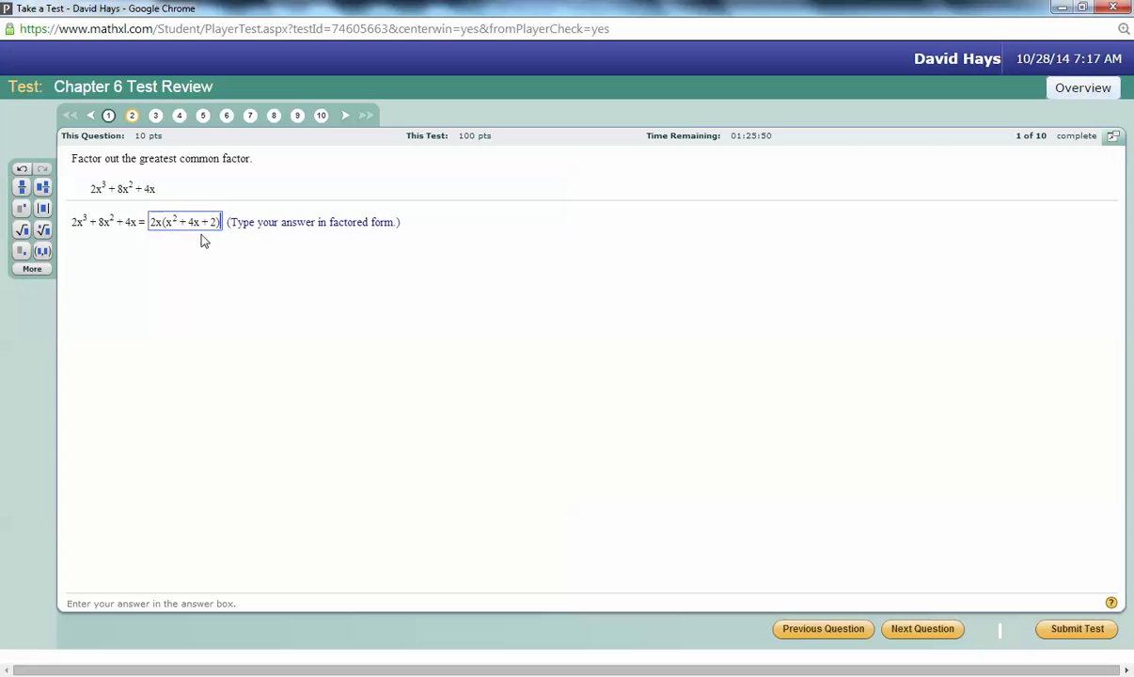
pyautogui.click(926, 627)
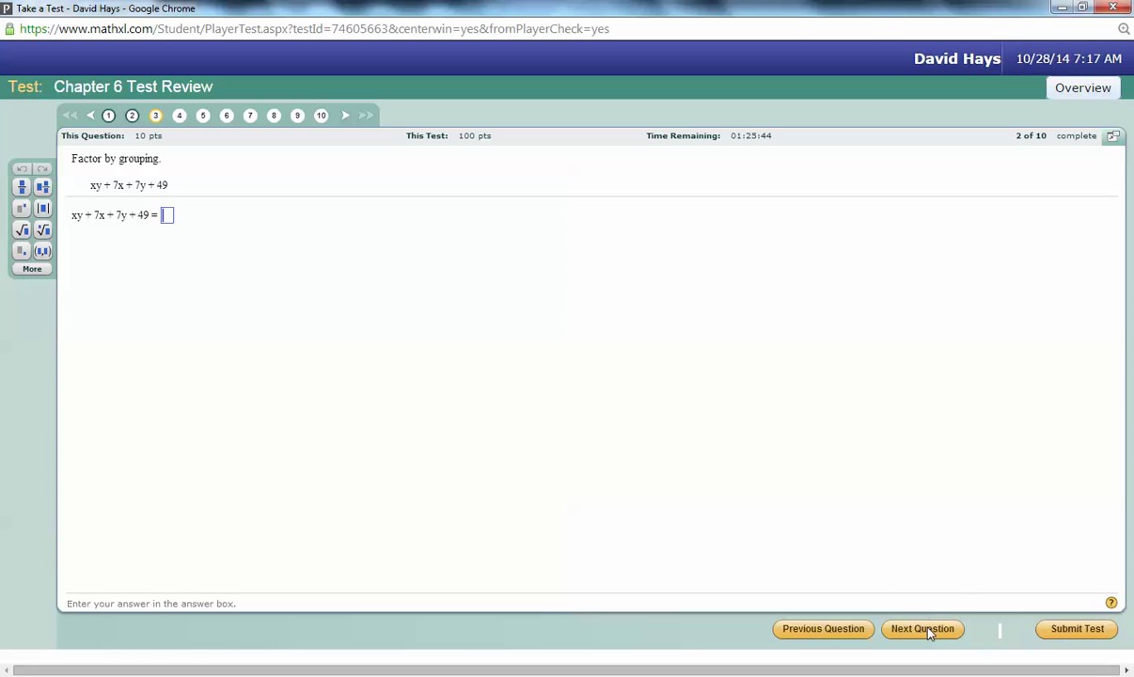
# Step: Handwrite question 3's expression xy + 7x + 7y + 49, numbered 3, below the question 2 solution in Paint.NET, rechecking the test as needed
pyautogui.hotkey('alt', 'Tab')
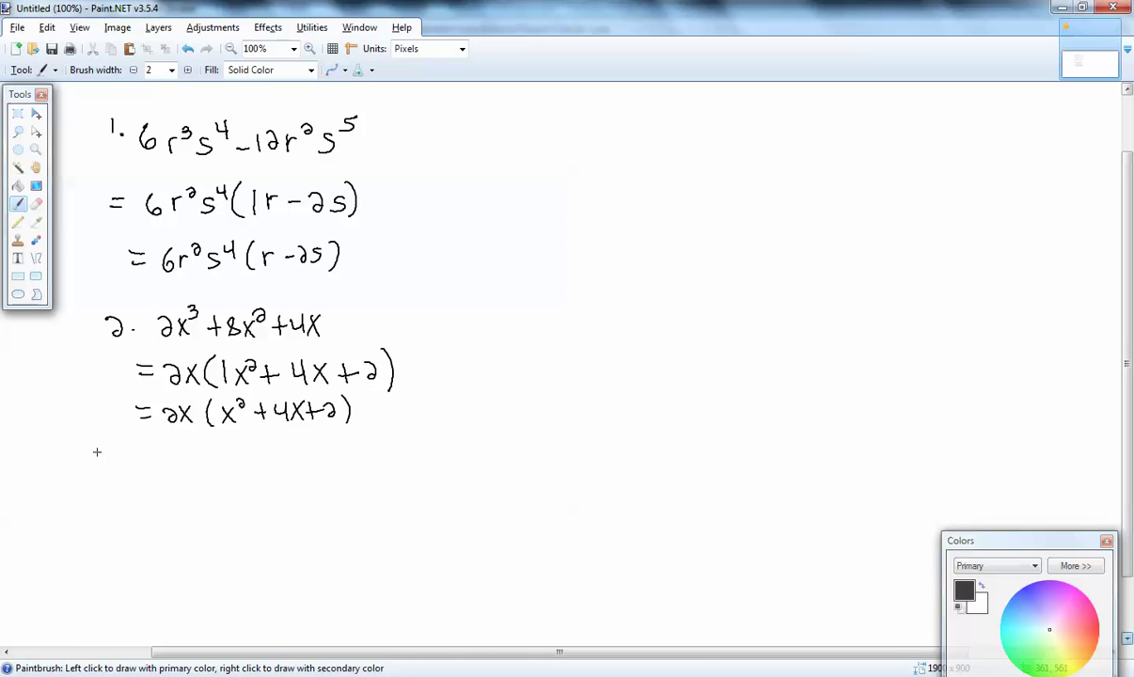
pyautogui.moveTo(95, 457)
pyautogui.mouseDown()
pyautogui.moveTo(105, 463)
pyautogui.moveTo(95, 473)
pyautogui.moveTo(154, 478)
pyautogui.mouseUp()
pyautogui.click(114, 471)
pyautogui.moveTo(169, 471); pyautogui.dragTo(163, 496)
pyautogui.hotkey('alt', 'Tab')
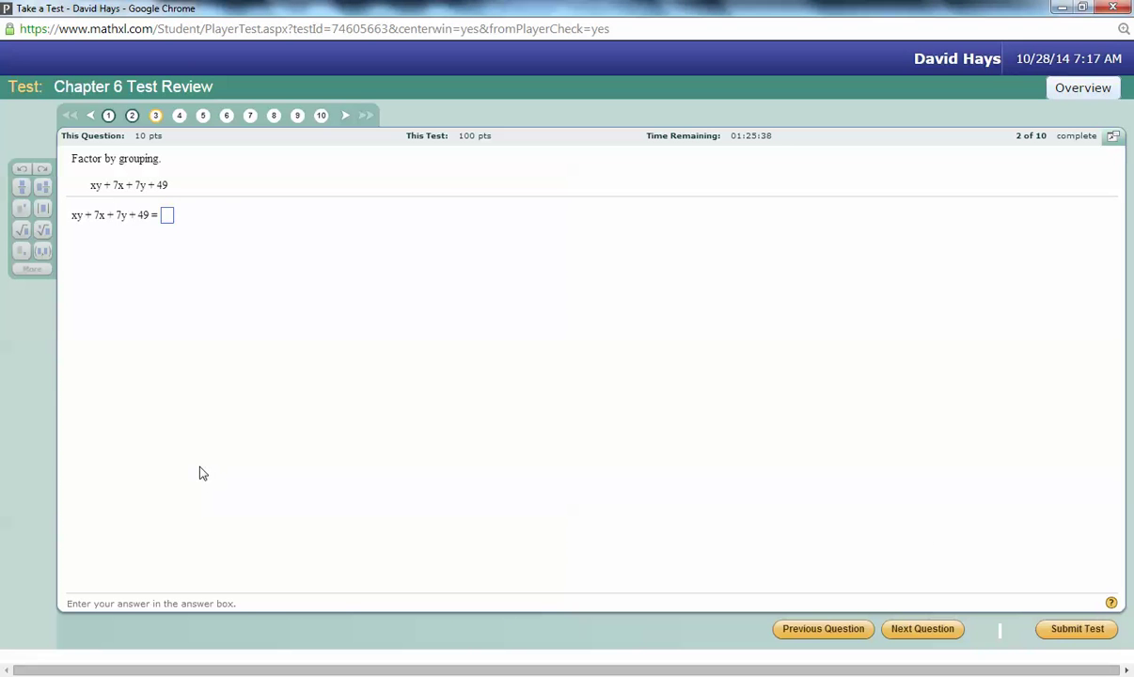
pyautogui.hotkey('alt', 'Tab')
pyautogui.moveTo(181, 436); pyautogui.dragTo(180, 459)
pyautogui.moveTo(172, 449)
pyautogui.mouseDown()
pyautogui.moveTo(191, 480)
pyautogui.moveTo(222, 453)
pyautogui.mouseUp()
pyautogui.moveTo(222, 432); pyautogui.dragTo(209, 455)
pyautogui.hotkey('alt', 'Tab')
pyautogui.hotkey('alt', 'Tab')
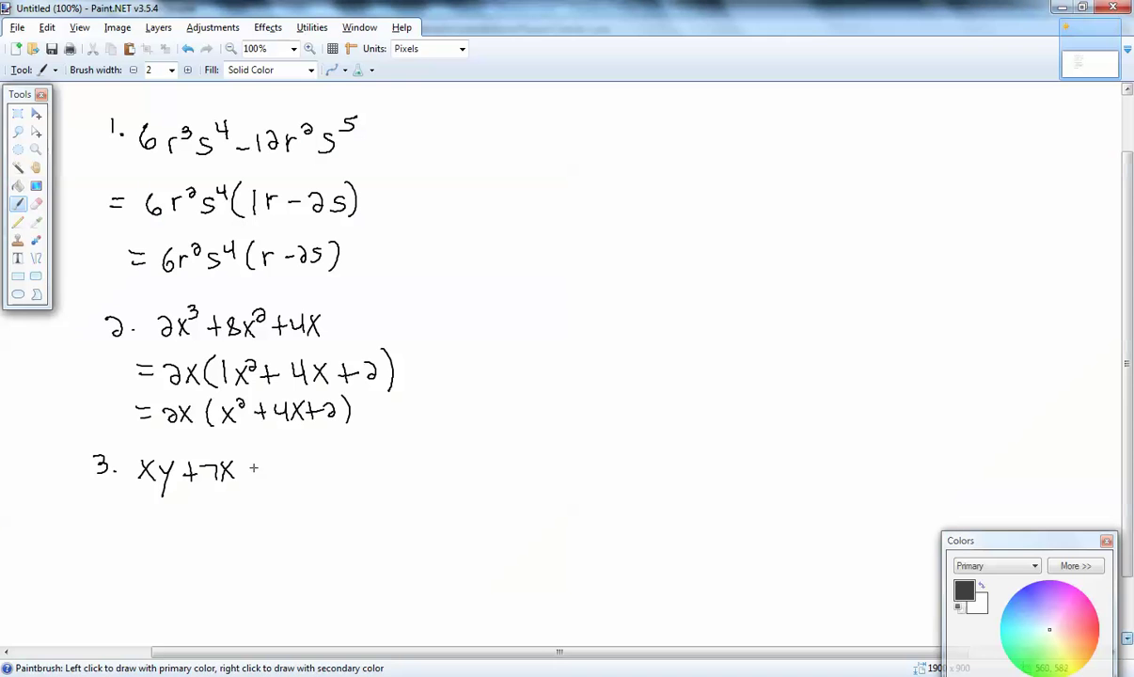
pyautogui.moveTo(261, 467); pyautogui.dragTo(266, 481)
pyautogui.moveTo(276, 465); pyautogui.dragTo(285, 496)
pyautogui.moveTo(331, 460)
pyautogui.mouseDown()
pyautogui.moveTo(330, 481)
pyautogui.moveTo(347, 482)
pyautogui.mouseUp()
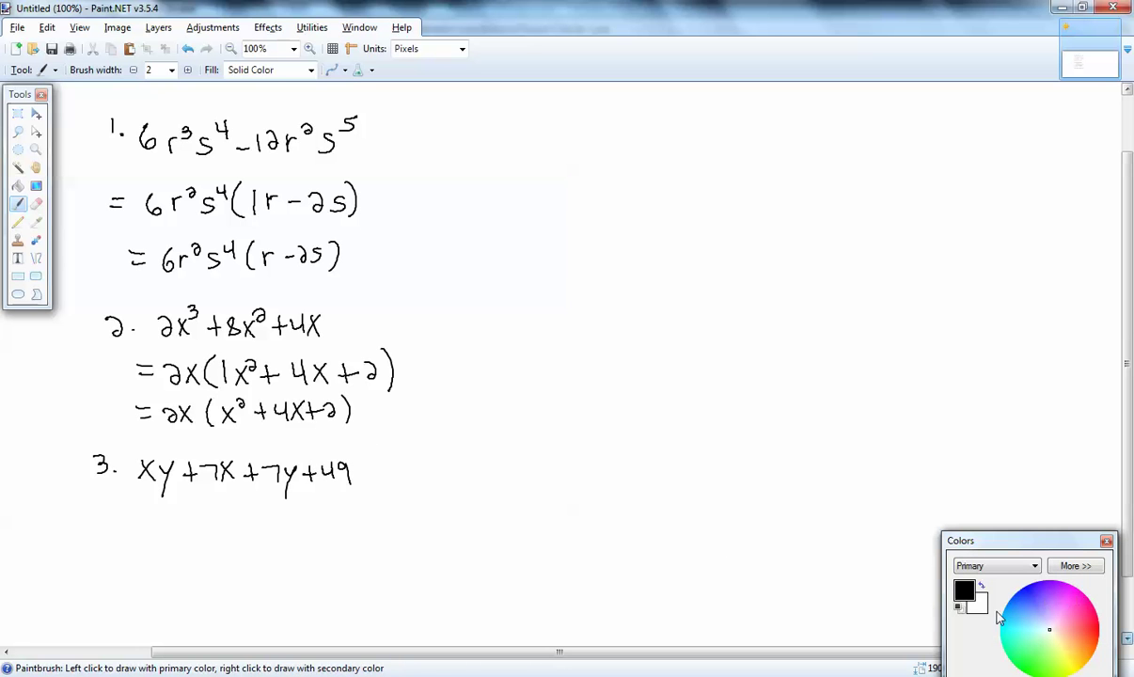
# Step: Reveal the full color palette and draw red grouping curves under xy + 7x and 7y + 49 in question 3's expression
pyautogui.moveTo(1021, 549); pyautogui.dragTo(1024, 496)
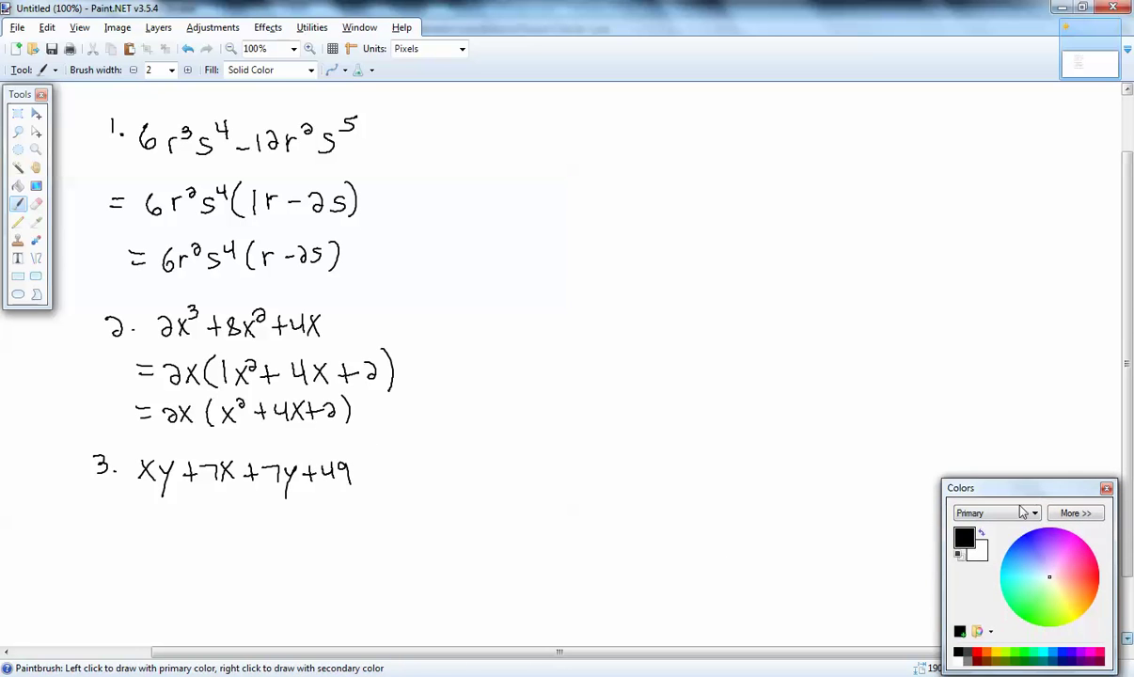
pyautogui.click(975, 654)
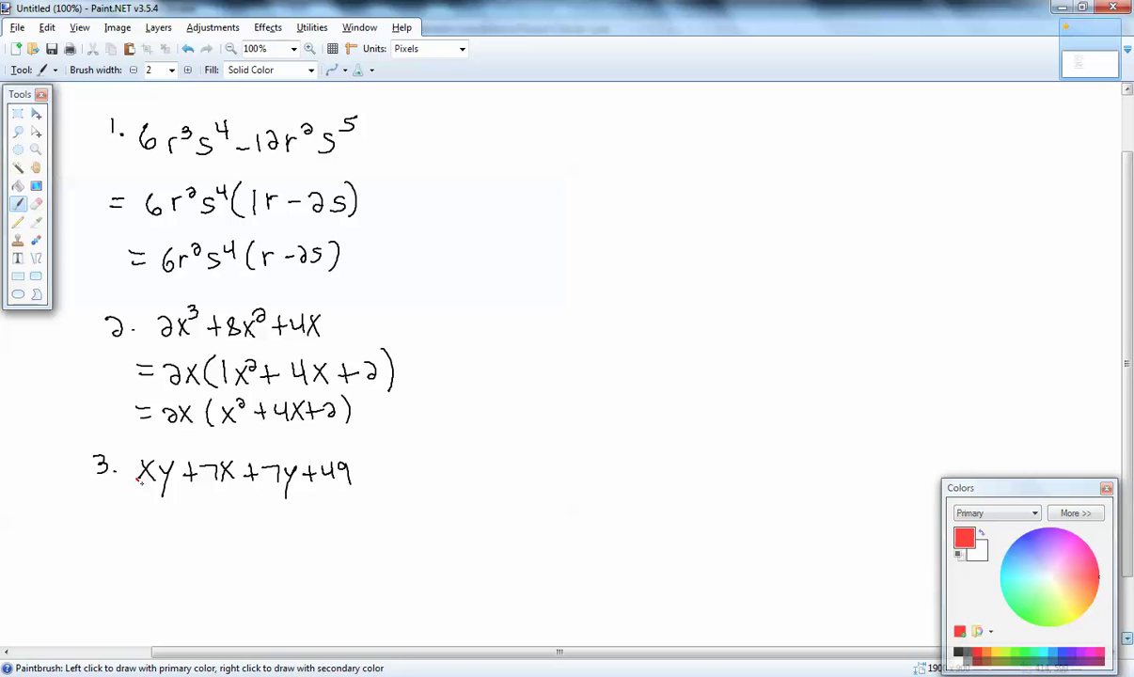
pyautogui.moveTo(138, 480)
pyautogui.mouseDown()
pyautogui.moveTo(170, 493)
pyautogui.moveTo(351, 480)
pyautogui.mouseUp()
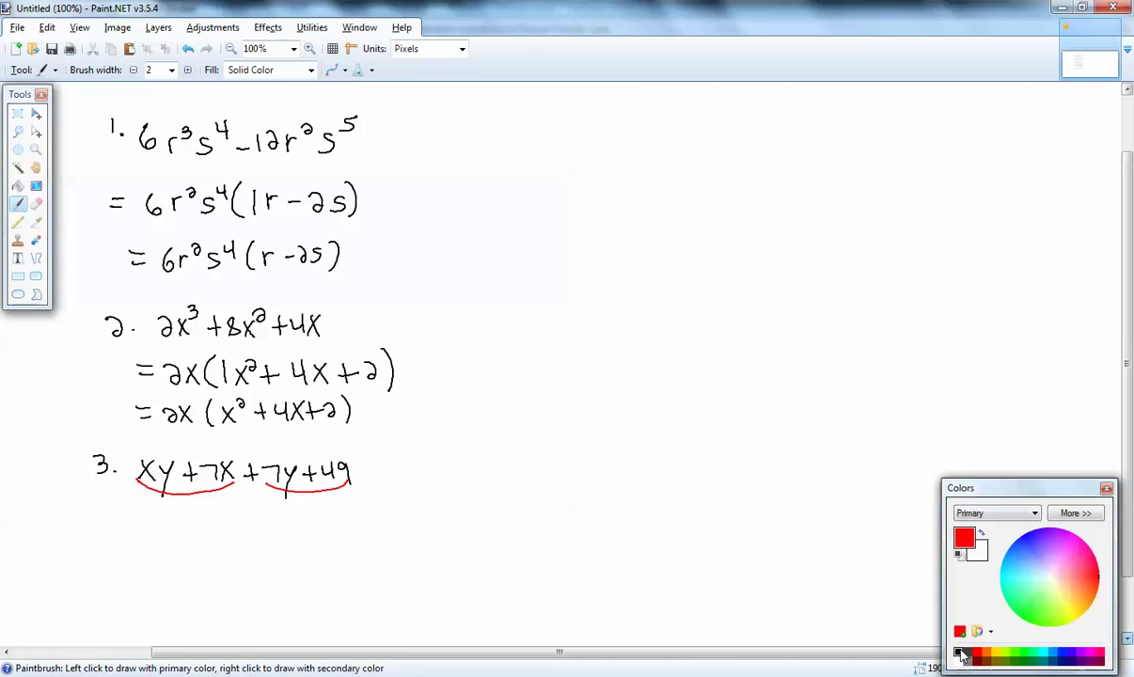
# Step: Handwrite the grouped line = x(y + 7) + 7(y + 7) in black under question 3's expression, with another equals sign below it
pyautogui.click(958, 652)
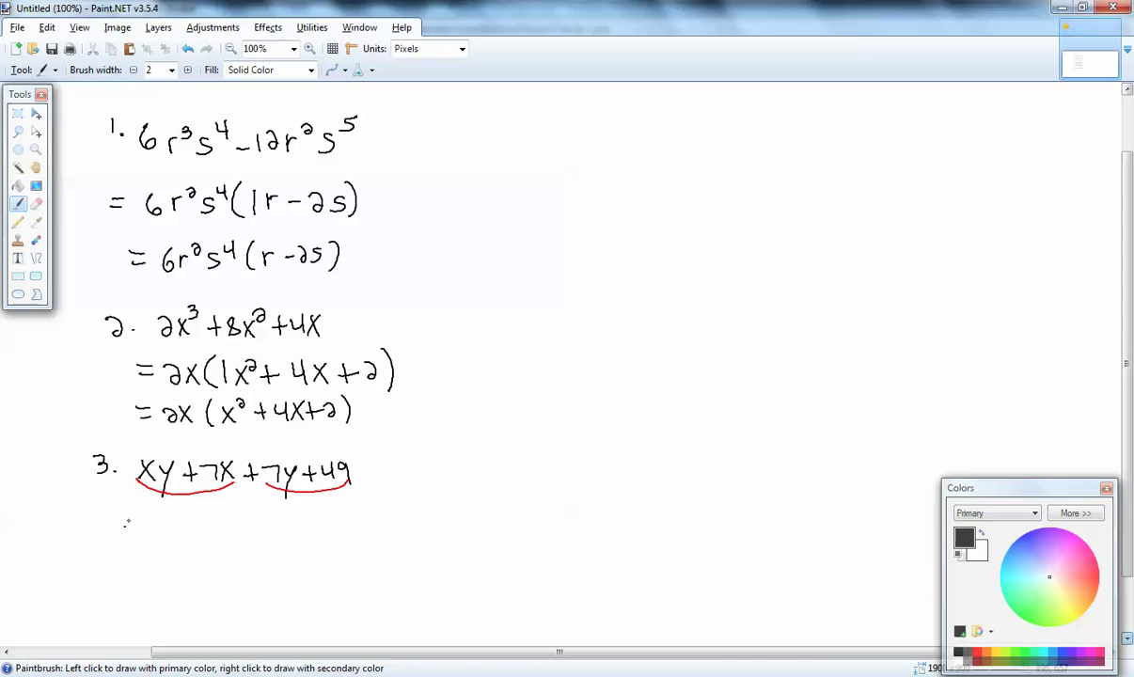
pyautogui.moveTo(125, 507); pyautogui.dragTo(139, 529)
pyautogui.moveTo(139, 508)
pyautogui.mouseDown()
pyautogui.moveTo(124, 529)
pyautogui.moveTo(170, 541)
pyautogui.moveTo(174, 527)
pyautogui.mouseUp()
pyautogui.moveTo(193, 509)
pyautogui.mouseDown()
pyautogui.moveTo(192, 527)
pyautogui.moveTo(200, 519)
pyautogui.moveTo(226, 536)
pyautogui.mouseUp()
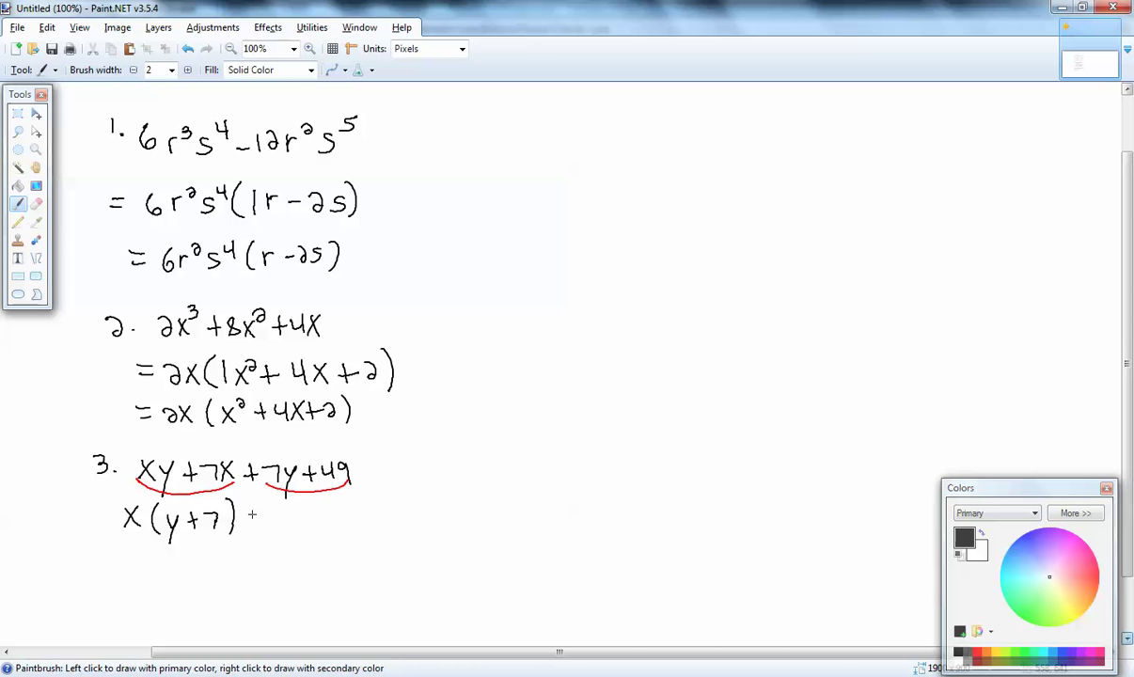
pyautogui.moveTo(253, 508)
pyautogui.mouseDown()
pyautogui.moveTo(253, 527)
pyautogui.moveTo(260, 518)
pyautogui.mouseUp()
pyautogui.moveTo(264, 513)
pyautogui.mouseDown()
pyautogui.moveTo(277, 511)
pyautogui.moveTo(272, 535)
pyautogui.moveTo(310, 523)
pyautogui.mouseUp()
pyautogui.moveTo(318, 513)
pyautogui.mouseDown()
pyautogui.moveTo(309, 541)
pyautogui.moveTo(334, 527)
pyautogui.mouseUp()
pyautogui.moveTo(328, 518); pyautogui.dragTo(340, 518)
pyautogui.moveTo(342, 508); pyautogui.dragTo(345, 529)
pyautogui.moveTo(359, 501); pyautogui.dragTo(360, 532)
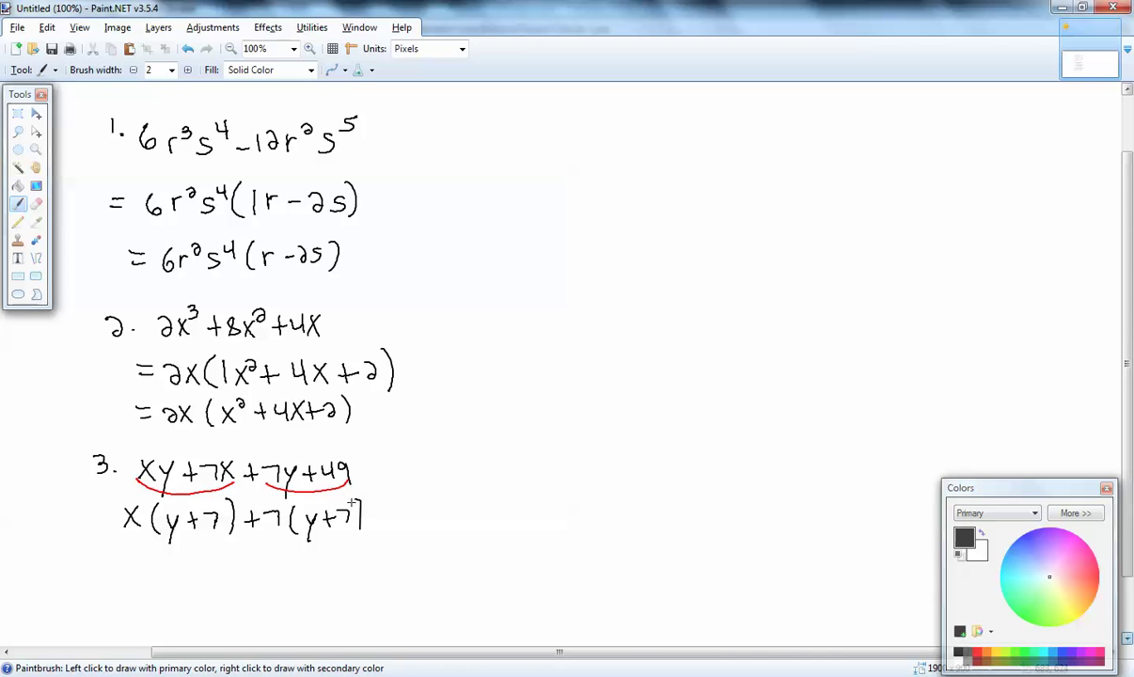
pyautogui.moveTo(94, 515); pyautogui.dragTo(106, 522)
pyautogui.moveTo(100, 559); pyautogui.dragTo(113, 568)
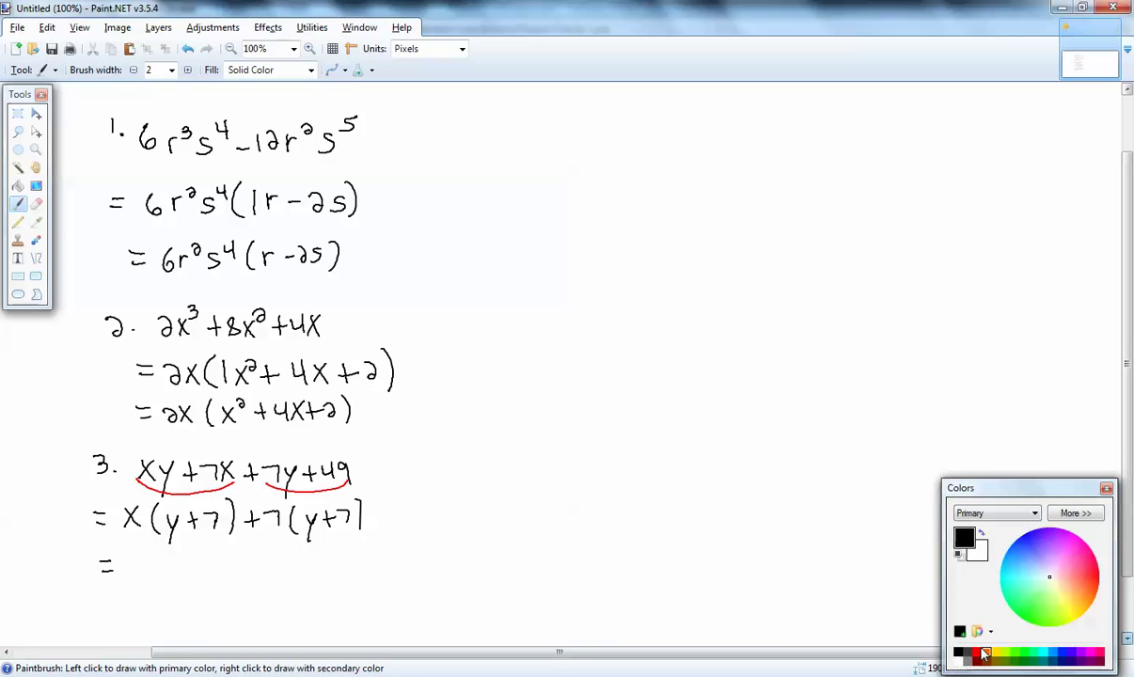
# Step: Underline both (y + 7) factors in question 3's grouped line in red
pyautogui.click(983, 651)
pyautogui.moveTo(166, 537); pyautogui.dragTo(227, 530)
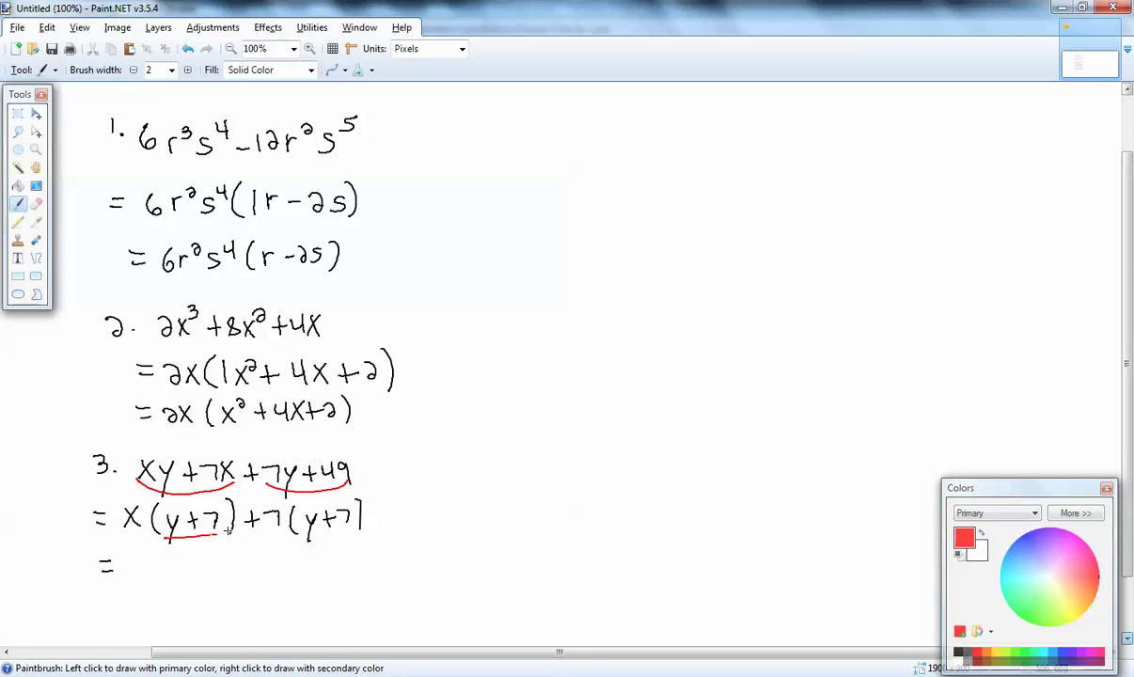
pyautogui.moveTo(309, 536); pyautogui.dragTo(365, 529)
# Step: Handwrite the factored answer (y + 7)(x + 7) in black after question 3's last equals sign
pyautogui.click(957, 652)
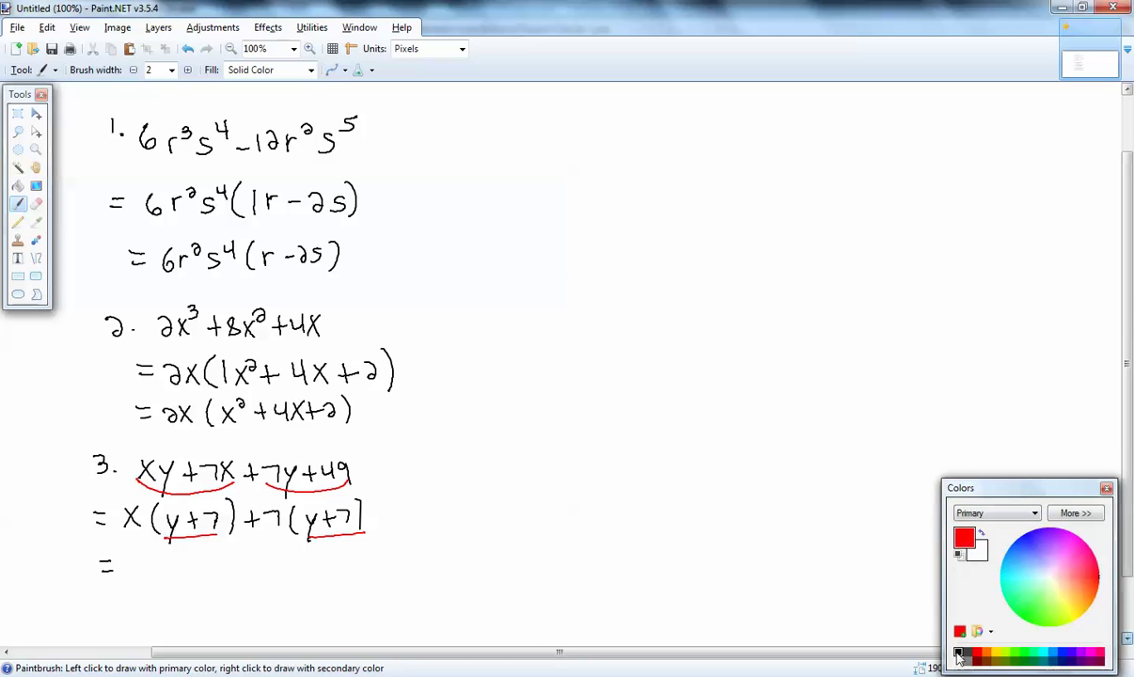
pyautogui.moveTo(141, 559)
pyautogui.mouseDown()
pyautogui.moveTo(139, 588)
pyautogui.moveTo(157, 572)
pyautogui.moveTo(154, 589)
pyautogui.mouseUp()
pyautogui.moveTo(175, 561)
pyautogui.mouseDown()
pyautogui.moveTo(175, 577)
pyautogui.moveTo(182, 568)
pyautogui.mouseUp()
pyautogui.moveTo(184, 564)
pyautogui.mouseDown()
pyautogui.moveTo(192, 583)
pyautogui.moveTo(238, 577)
pyautogui.mouseUp()
pyautogui.moveTo(237, 560); pyautogui.dragTo(226, 578)
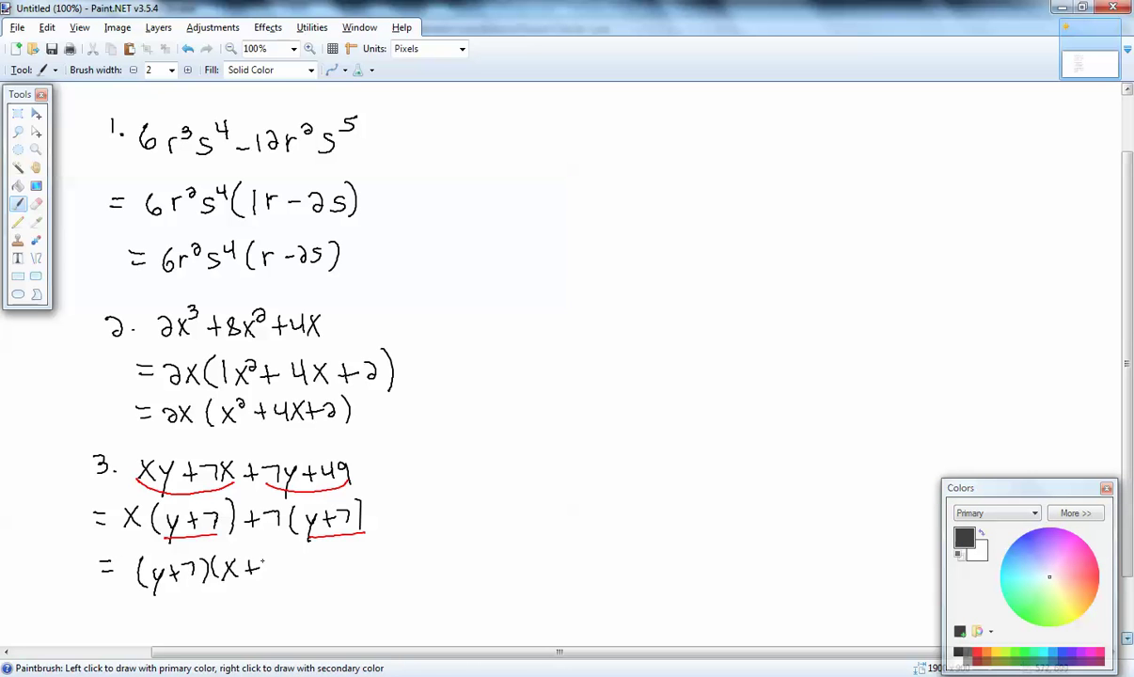
pyautogui.moveTo(289, 552); pyautogui.dragTo(290, 577)
# Step: Enter (y + 7)(x + 7) as question 3's answer in the Chrome test and advance to question 4
pyautogui.hotkey('alt', 'Tab')
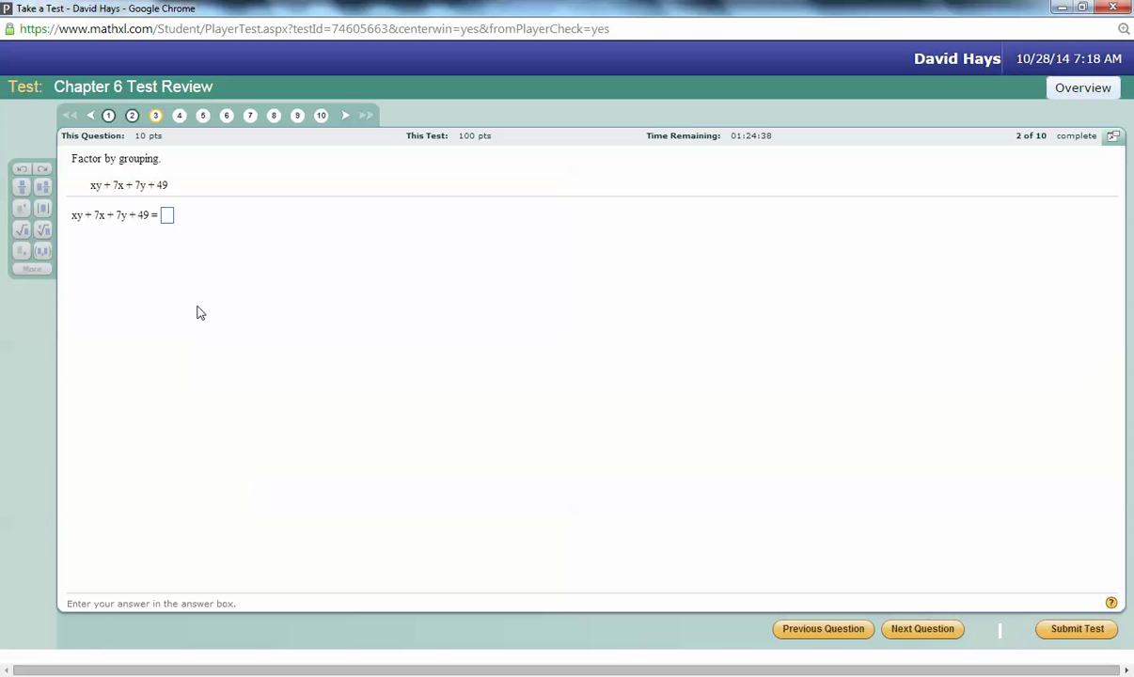
pyautogui.click(167, 216)
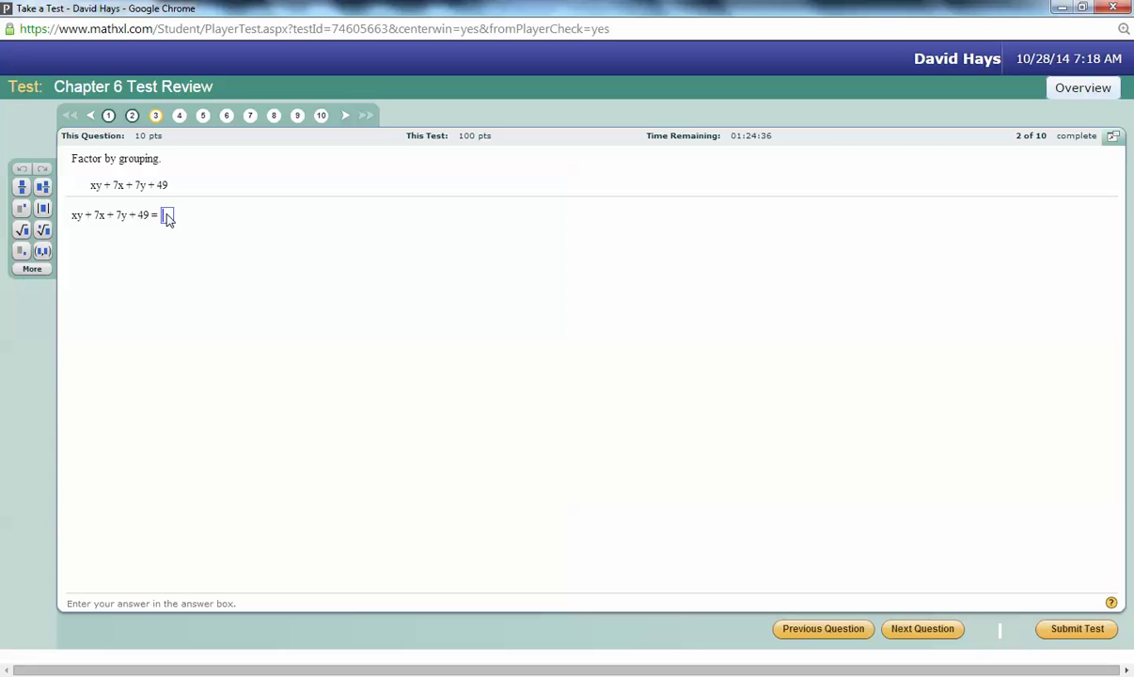
pyautogui.write('(x+7)(x+7)')
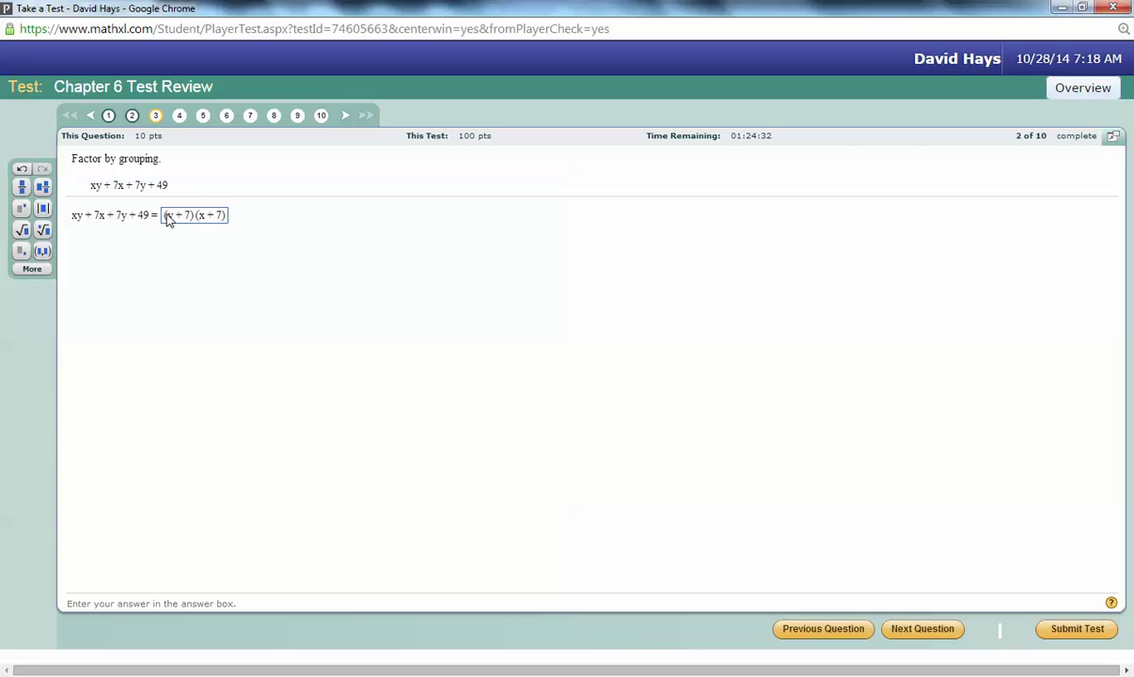
pyautogui.click(910, 627)
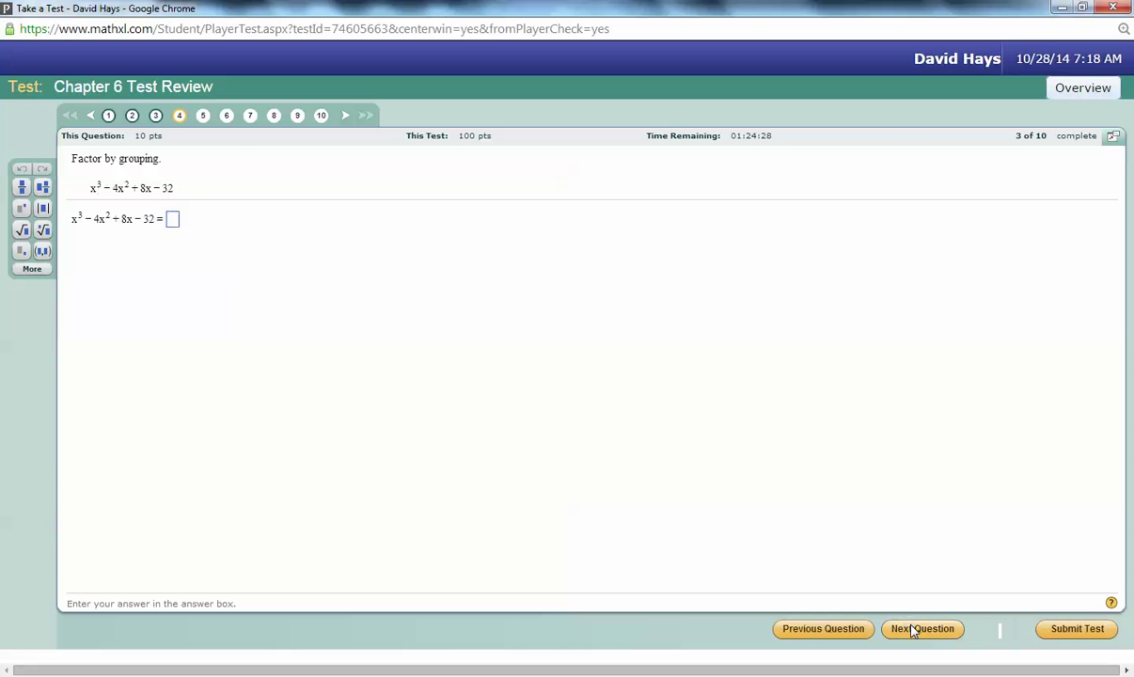
# Step: Handwrite question 4's expression x³ − 4x² + 8x − 32, numbered 4, beside question 1 in Paint.NET and mark its two pairs with red curves
pyautogui.hotkey('alt', 'Tab')
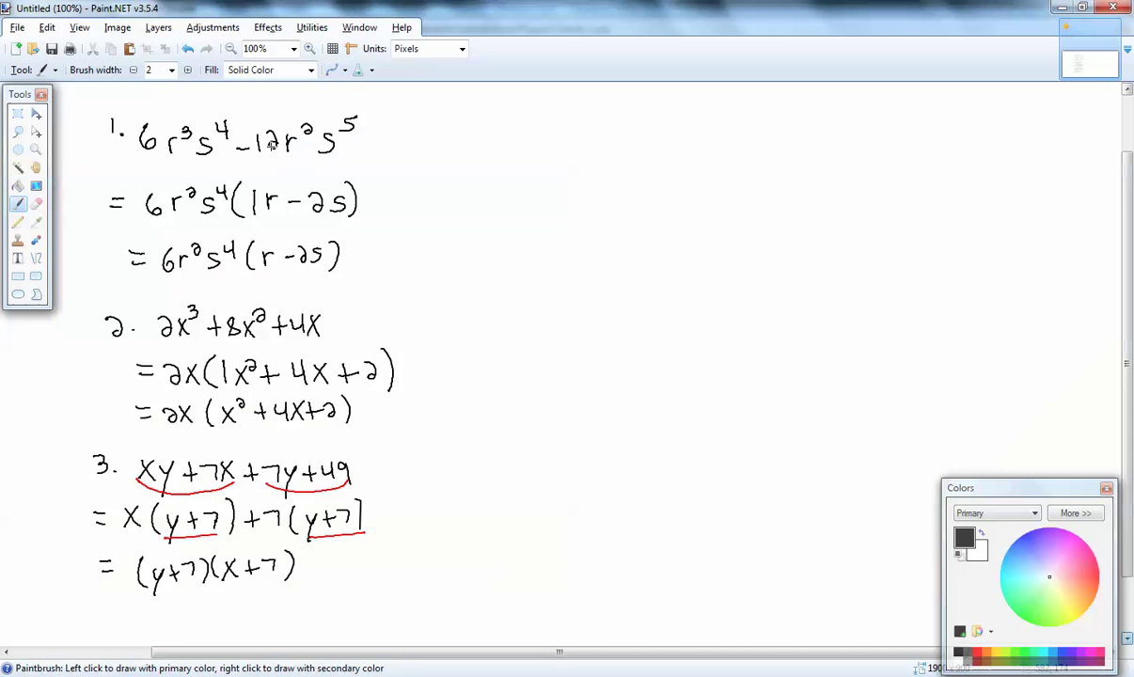
pyautogui.moveTo(425, 112); pyautogui.dragTo(432, 131)
pyautogui.click(440, 129)
pyautogui.hotkey('alt', 'Tab')
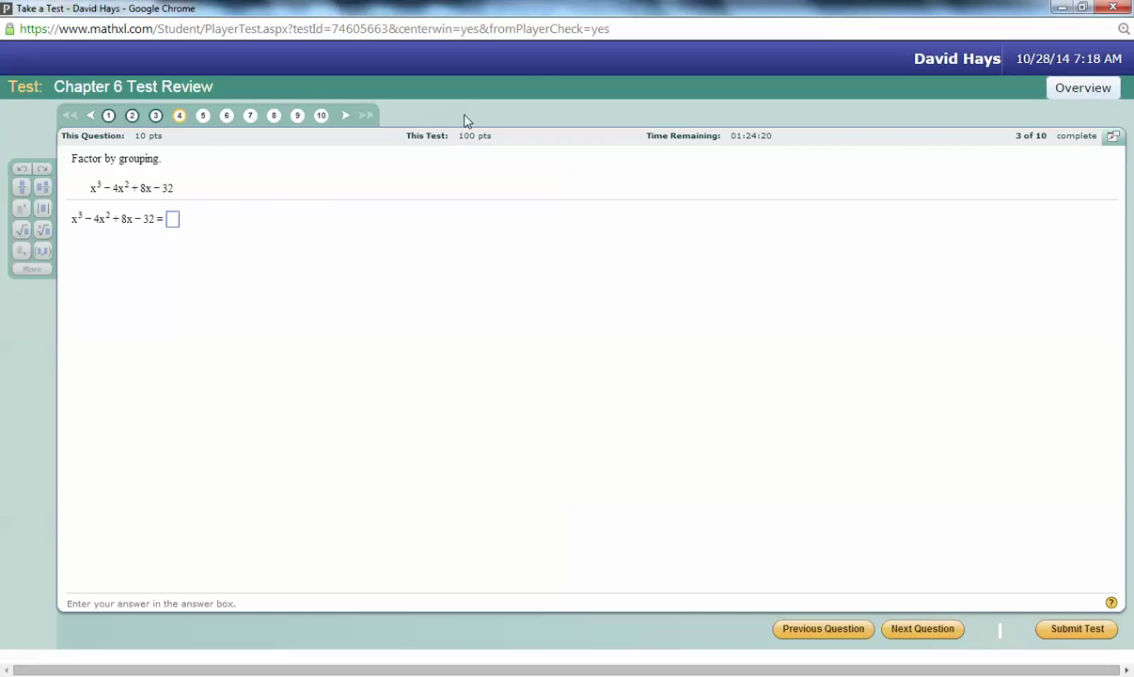
pyautogui.hotkey('alt', 'Tab')
pyautogui.moveTo(477, 120)
pyautogui.mouseDown()
pyautogui.moveTo(462, 138)
pyautogui.moveTo(478, 138)
pyautogui.mouseUp()
pyautogui.moveTo(481, 114)
pyautogui.mouseDown()
pyautogui.moveTo(481, 126)
pyautogui.moveTo(525, 127)
pyautogui.mouseUp()
pyautogui.moveTo(520, 115)
pyautogui.mouseDown()
pyautogui.moveTo(520, 137)
pyautogui.moveTo(538, 137)
pyautogui.mouseUp()
pyautogui.moveTo(537, 121)
pyautogui.mouseDown()
pyautogui.moveTo(527, 137)
pyautogui.moveTo(550, 115)
pyautogui.mouseUp()
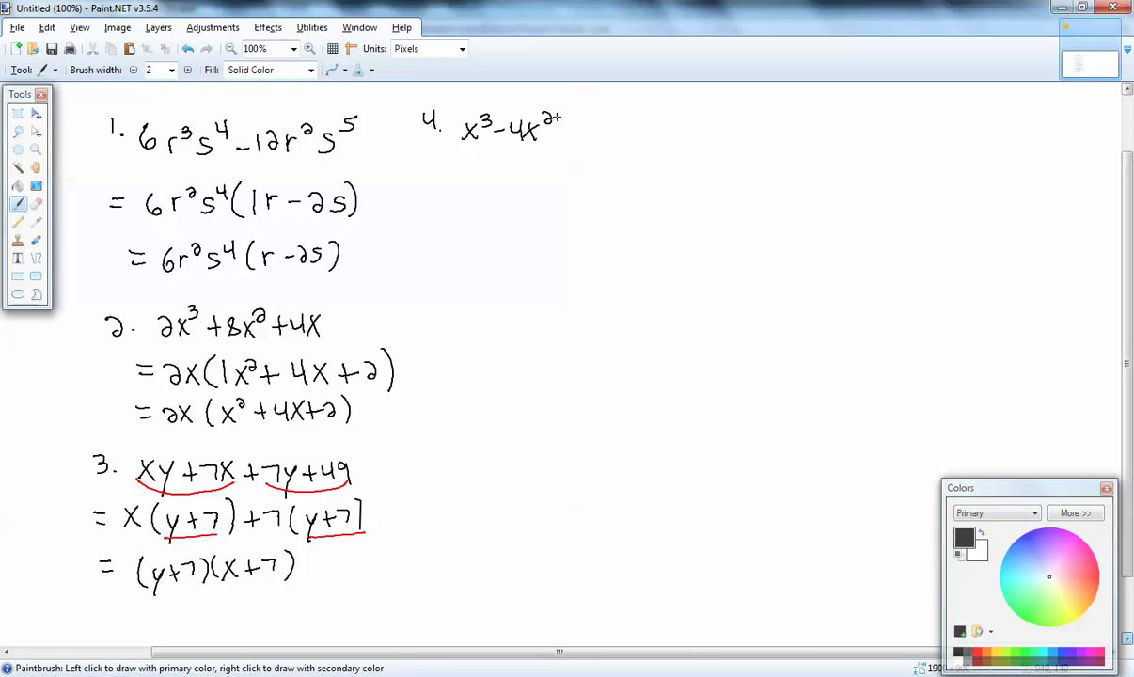
pyautogui.hotkey('alt', 'Tab')
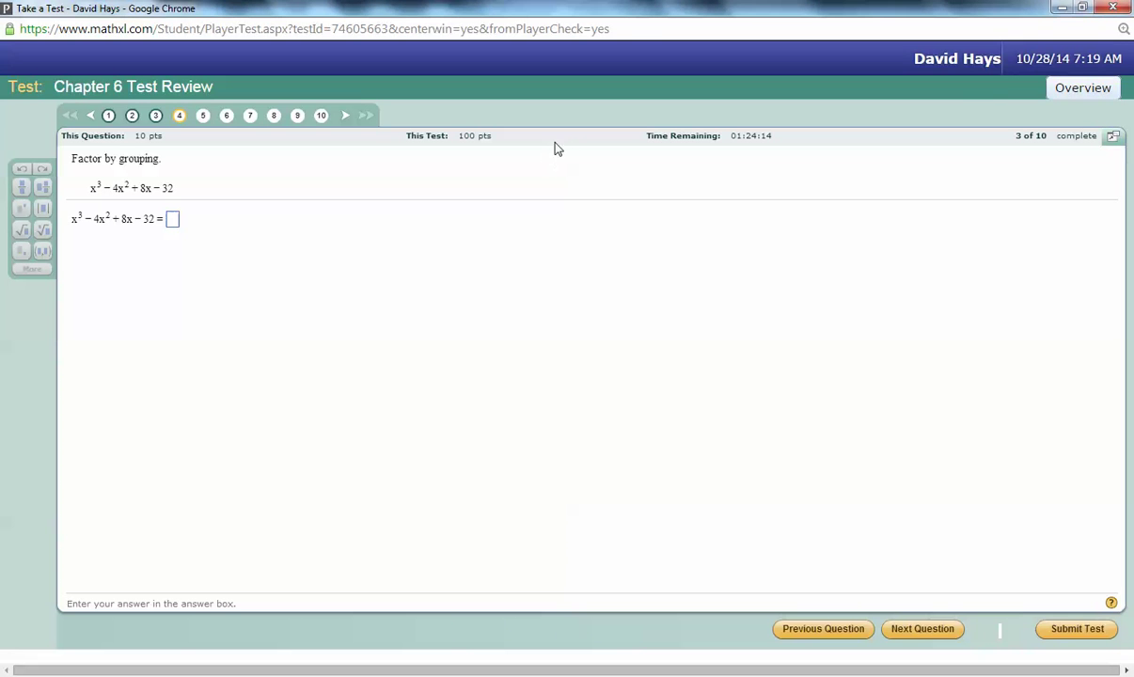
pyautogui.hotkey('alt', 'Tab')
pyautogui.moveTo(553, 132); pyautogui.dragTo(570, 132)
pyautogui.moveTo(587, 124)
pyautogui.mouseDown()
pyautogui.moveTo(595, 146)
pyautogui.moveTo(649, 141)
pyautogui.mouseUp()
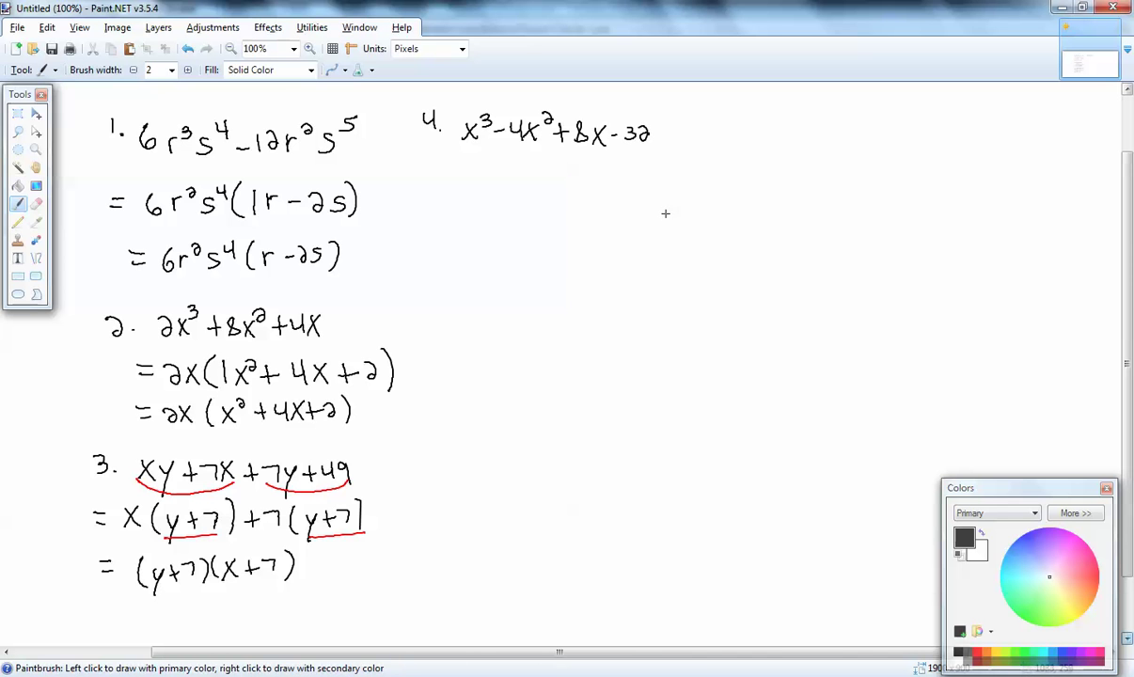
pyautogui.click(978, 653)
pyautogui.moveTo(458, 138); pyautogui.dragTo(647, 140)
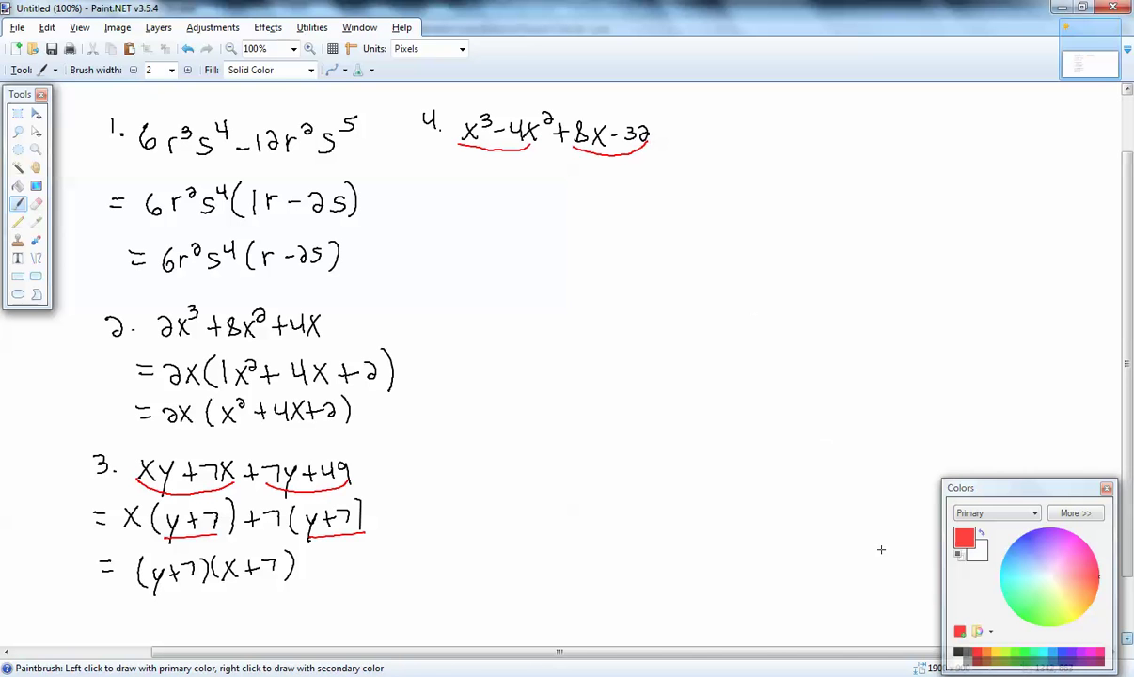
# Step: Handwrite the grouped line = x²(x − 4) + 8(x − 4) in black under question 4's expression, with another equals sign below it
pyautogui.click(957, 652)
pyautogui.moveTo(433, 160); pyautogui.dragTo(446, 179)
pyautogui.moveTo(447, 160)
pyautogui.mouseDown()
pyautogui.moveTo(432, 180)
pyautogui.moveTo(458, 166)
pyautogui.moveTo(468, 182)
pyautogui.mouseUp()
pyautogui.moveTo(509, 157); pyautogui.dragTo(523, 172)
pyautogui.moveTo(518, 160)
pyautogui.mouseDown()
pyautogui.moveTo(518, 181)
pyautogui.moveTo(532, 183)
pyautogui.mouseUp()
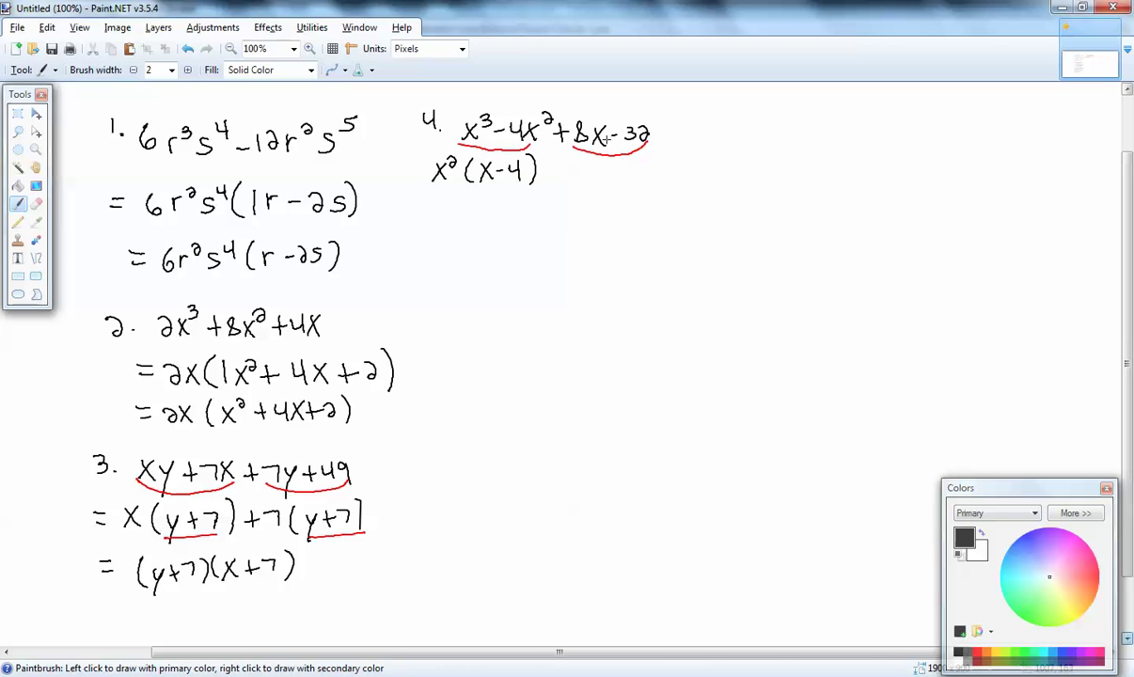
pyautogui.moveTo(554, 164)
pyautogui.mouseDown()
pyautogui.moveTo(554, 180)
pyautogui.moveTo(562, 172)
pyautogui.mouseUp()
pyautogui.moveTo(575, 165); pyautogui.dragTo(598, 184)
pyautogui.moveTo(601, 184)
pyautogui.mouseDown()
pyautogui.moveTo(607, 169)
pyautogui.moveTo(630, 177)
pyautogui.mouseUp()
pyautogui.moveTo(637, 162); pyautogui.dragTo(645, 186)
pyautogui.moveTo(648, 160); pyautogui.dragTo(648, 188)
pyautogui.moveTo(414, 209); pyautogui.dragTo(431, 209)
pyautogui.moveTo(414, 217); pyautogui.dragTo(432, 216)
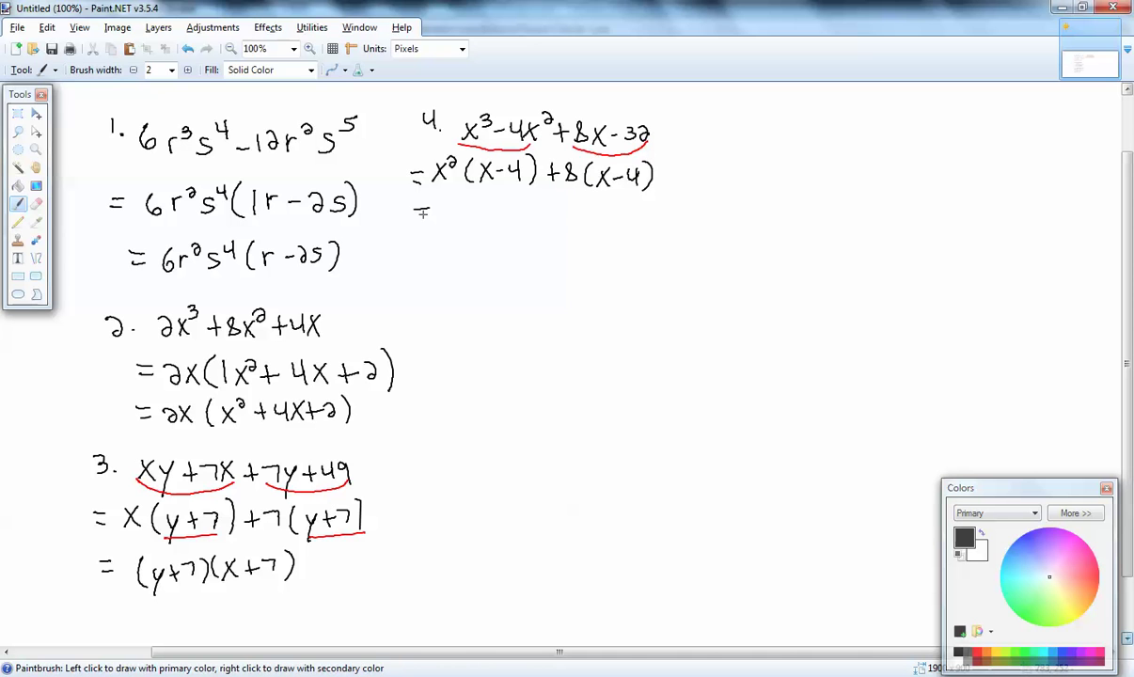
# Step: Underline both (x − 4) factors in question 4's grouped line in red and return the brush to black
pyautogui.click(981, 652)
pyautogui.moveTo(478, 185); pyautogui.dragTo(653, 178)
pyautogui.click(958, 652)
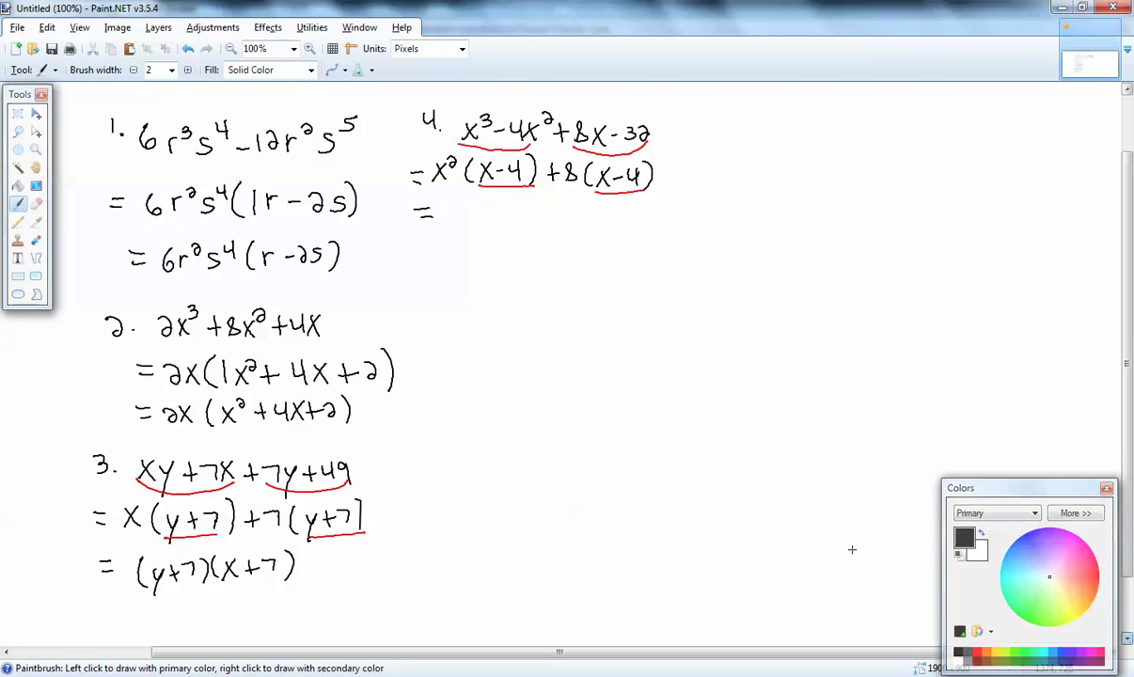
# Step: Handwrite the fully factored answer after question 4's last equals sign and switch to the Chrome test
pyautogui.moveTo(457, 209)
pyautogui.mouseDown()
pyautogui.moveTo(456, 230)
pyautogui.moveTo(476, 229)
pyautogui.mouseUp()
pyautogui.moveTo(476, 211)
pyautogui.mouseDown()
pyautogui.moveTo(461, 231)
pyautogui.moveTo(500, 217)
pyautogui.moveTo(518, 231)
pyautogui.moveTo(555, 230)
pyautogui.mouseUp()
pyautogui.moveTo(554, 212)
pyautogui.mouseDown()
pyautogui.moveTo(537, 229)
pyautogui.moveTo(592, 215)
pyautogui.moveTo(602, 233)
pyautogui.mouseUp()
pyautogui.hotkey('alt', 'Tab')
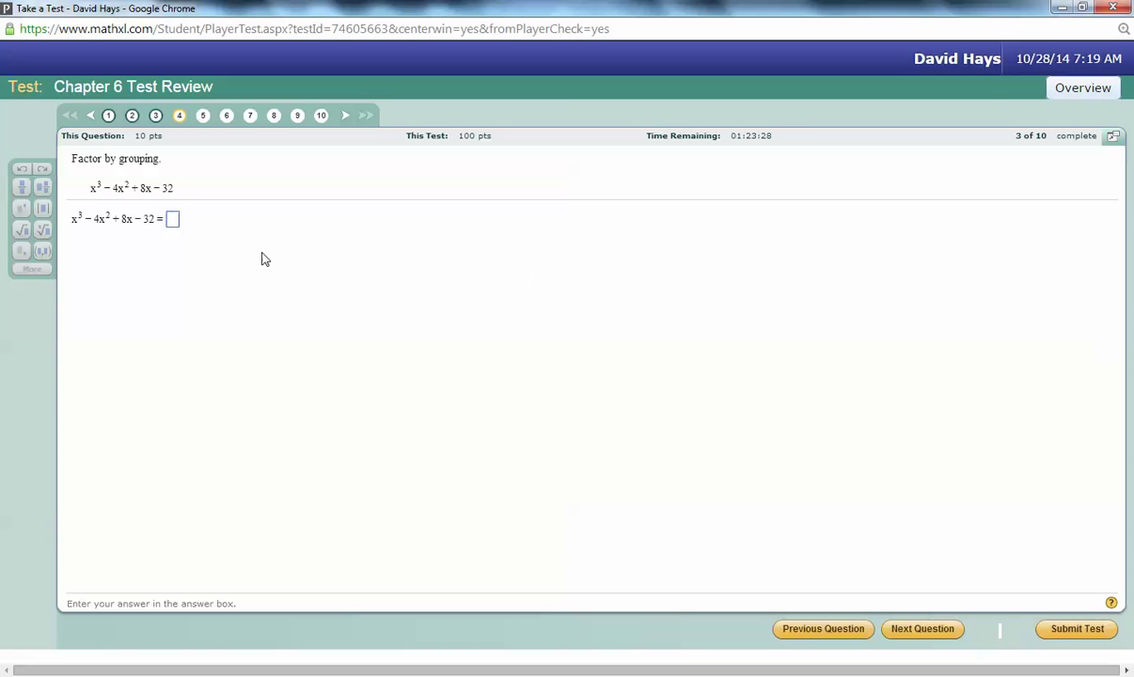
# Step: Enter (x − 4)(x² + 8) as question 4's answer in the test and advance to question 5
pyautogui.click(173, 221)
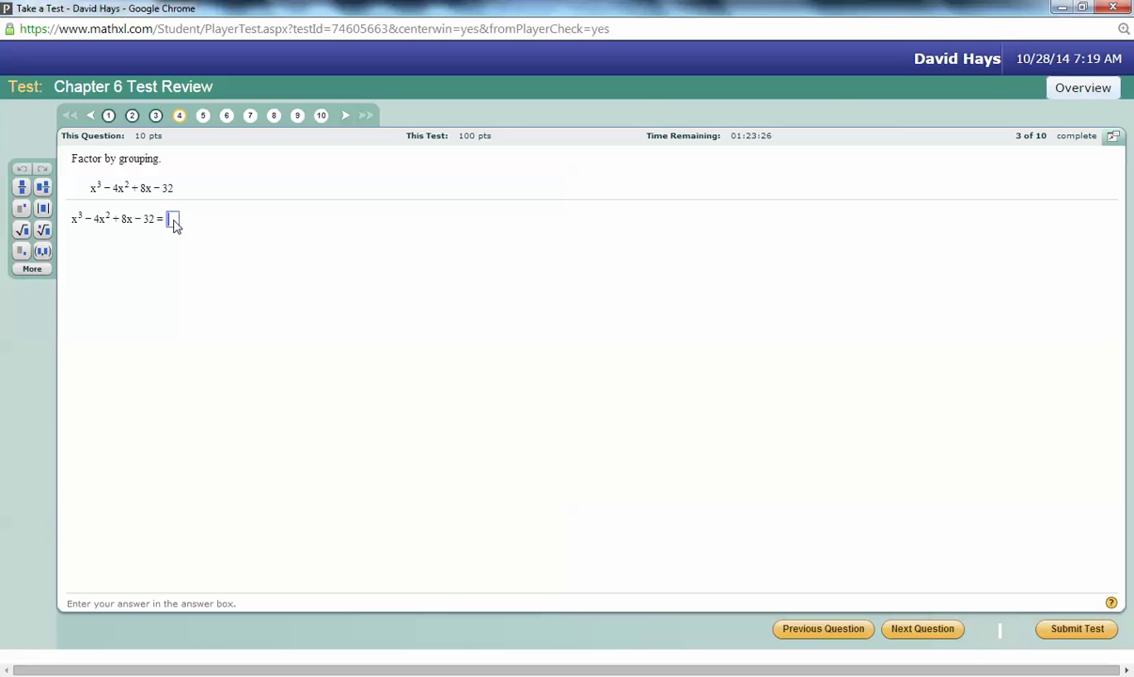
pyautogui.write('(x-4)(x')
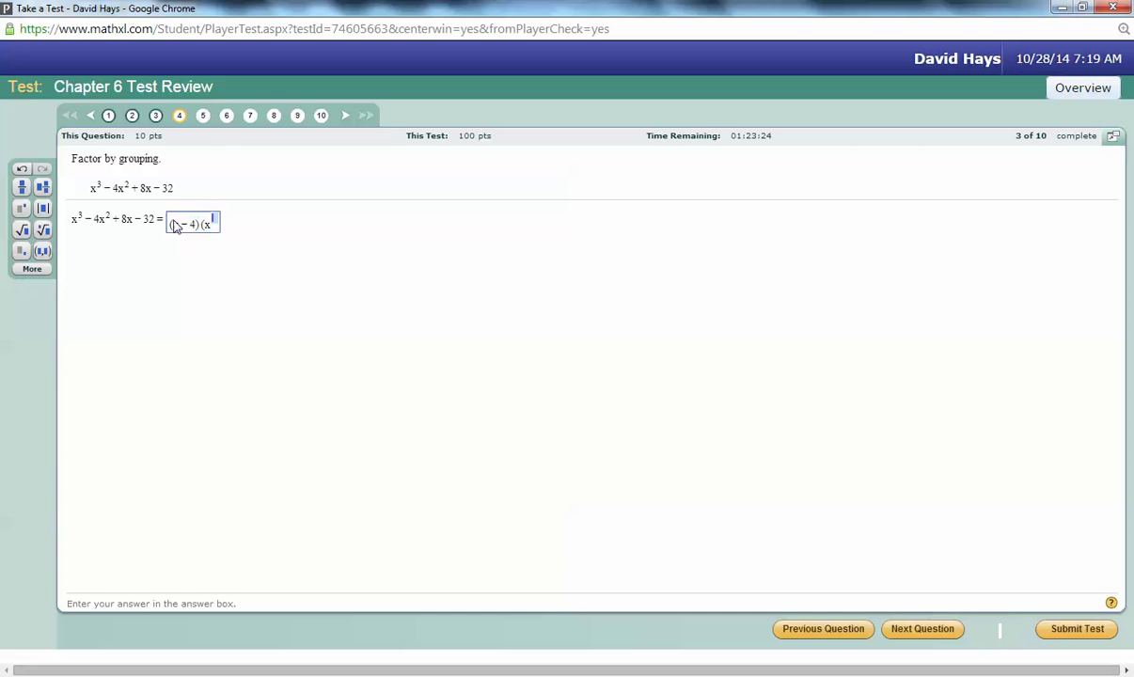
pyautogui.write('^2')
pyautogui.press('Right')
pyautogui.write('+8)')
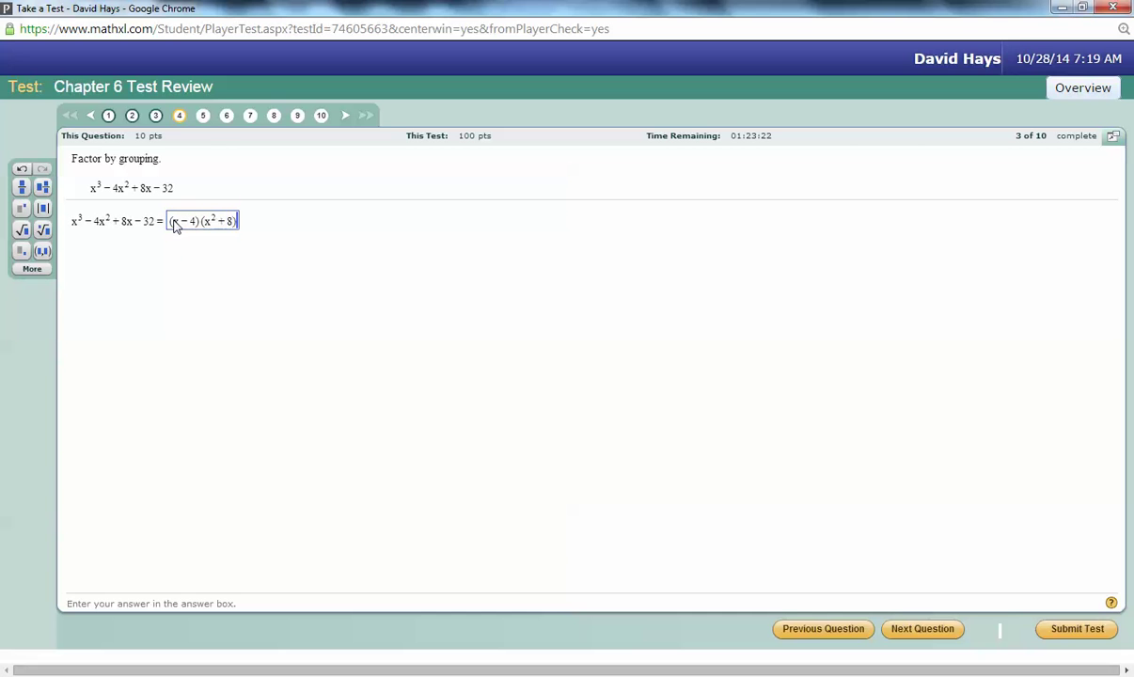
pyautogui.click(904, 632)
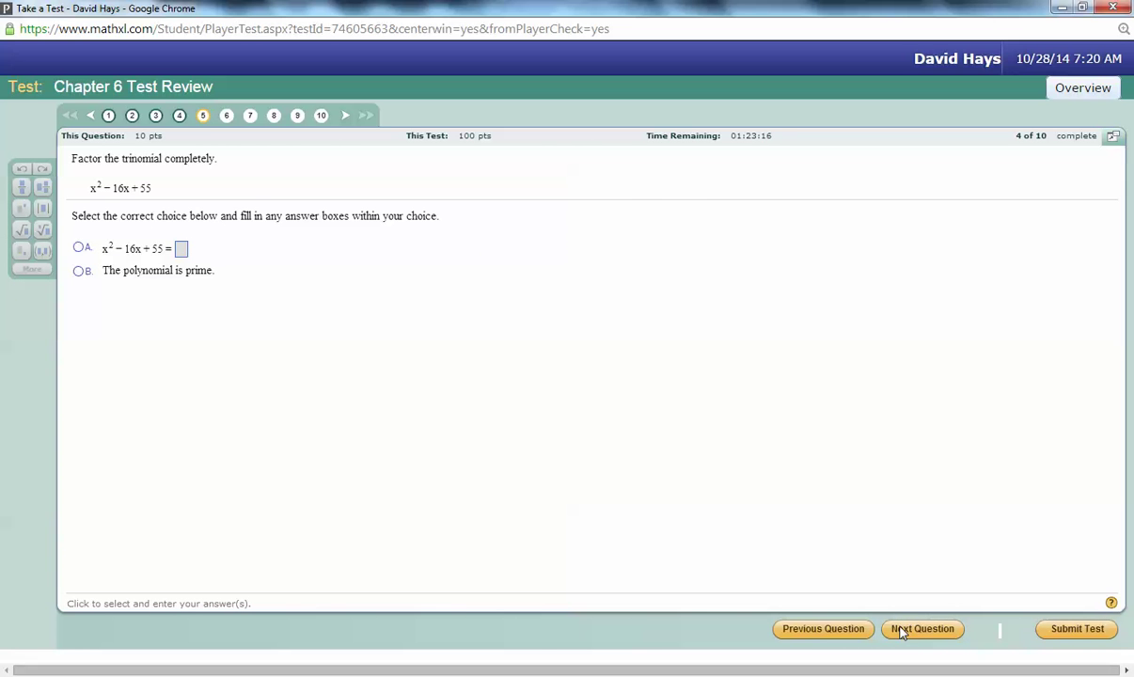
# Step: Switch to Paint.NET and handwrite question 5's trinomial x² − 16x + 55, numbered 5, below question 4's solution
pyautogui.hotkey('alt', 'Tab')
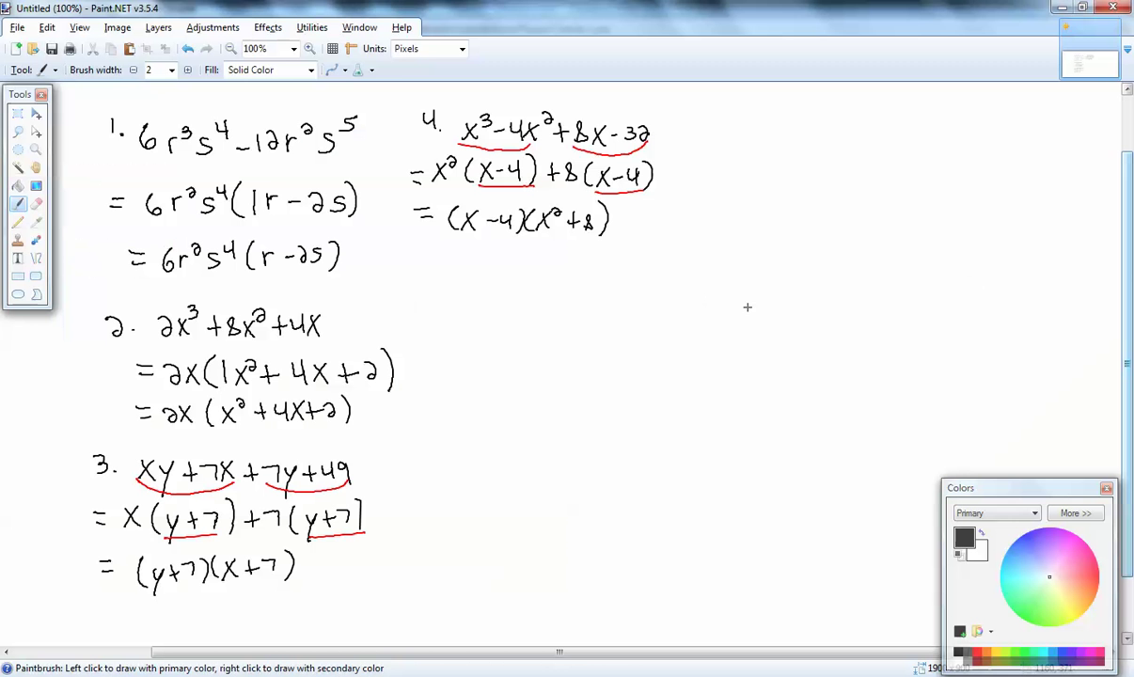
pyautogui.moveTo(439, 269)
pyautogui.mouseDown()
pyautogui.moveTo(433, 290)
pyautogui.moveTo(481, 277)
pyautogui.moveTo(482, 301)
pyautogui.moveTo(495, 282)
pyautogui.moveTo(523, 299)
pyautogui.mouseUp()
pyautogui.click(443, 286)
pyautogui.hotkey('alt', 'Tab')
pyautogui.hotkey('alt', 'Tab')
pyautogui.moveTo(537, 279)
pyautogui.mouseDown()
pyautogui.moveTo(530, 293)
pyautogui.moveTo(554, 299)
pyautogui.moveTo(541, 300)
pyautogui.mouseUp()
pyautogui.moveTo(567, 282)
pyautogui.mouseDown()
pyautogui.moveTo(566, 299)
pyautogui.moveTo(593, 299)
pyautogui.mouseUp()
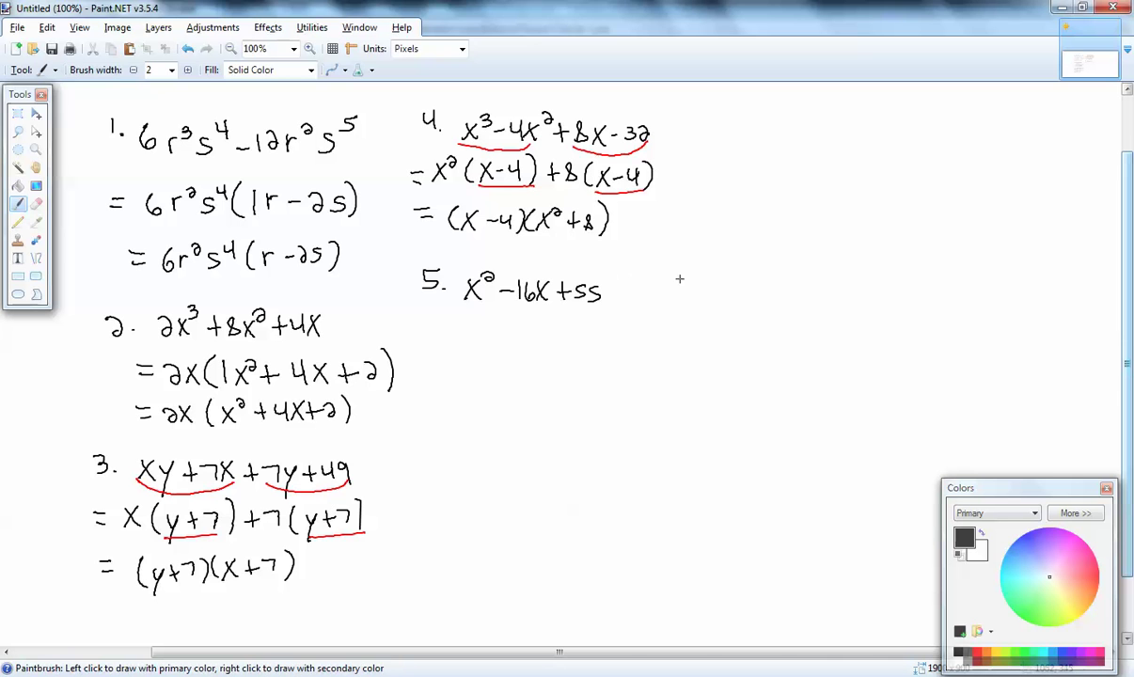
# Step: Handwrite an underlined PSD heading with 55 beneath it beside question 5, and add underlined P, S and D column headings
pyautogui.moveTo(670, 262); pyautogui.dragTo(671, 270)
pyautogui.moveTo(687, 262)
pyautogui.mouseDown()
pyautogui.moveTo(679, 275)
pyautogui.moveTo(696, 257)
pyautogui.moveTo(714, 277)
pyautogui.mouseUp()
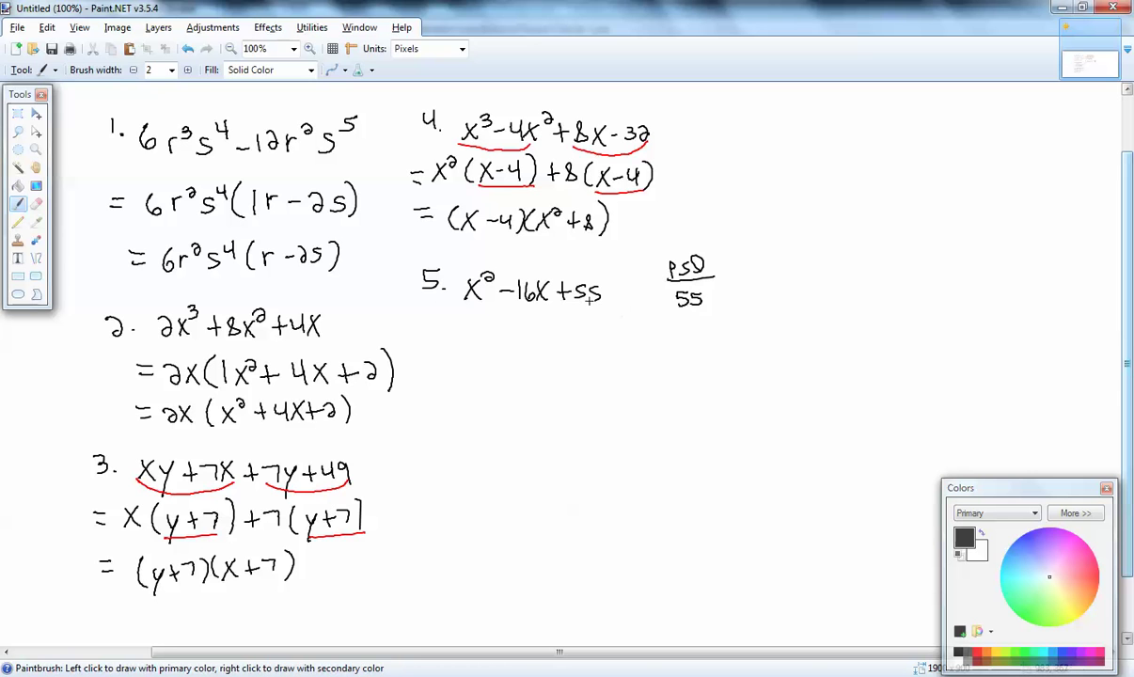
pyautogui.moveTo(657, 333); pyautogui.dragTo(713, 338)
pyautogui.moveTo(739, 321)
pyautogui.mouseDown()
pyautogui.moveTo(738, 335)
pyautogui.moveTo(763, 340)
pyautogui.mouseUp()
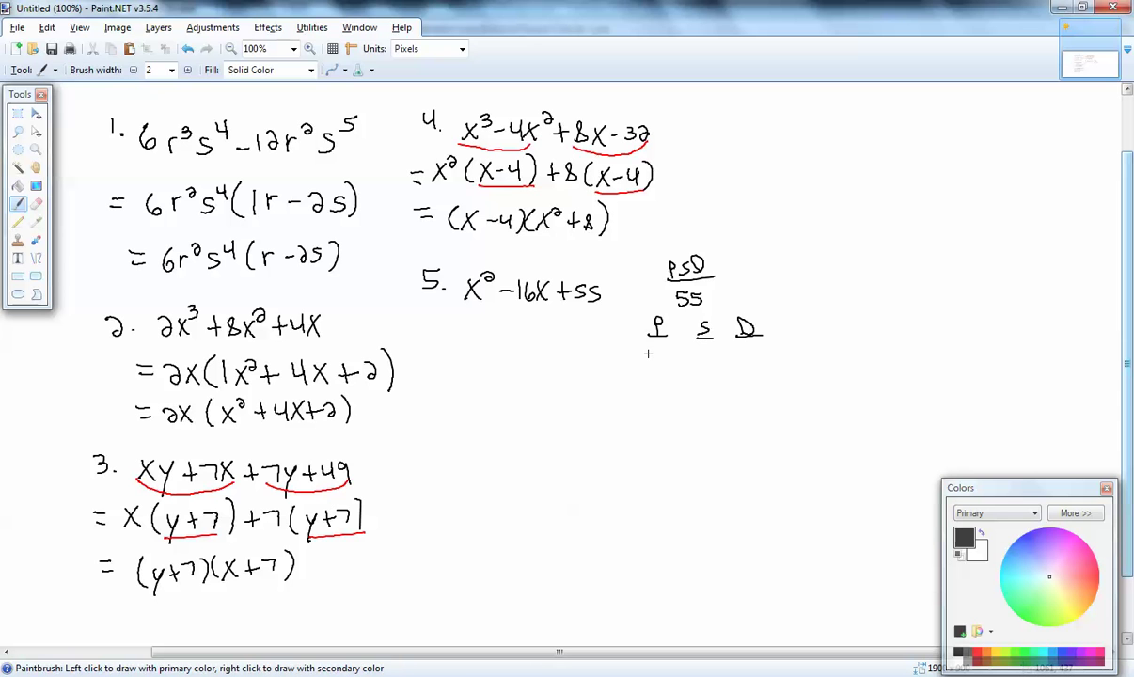
# Step: Fill question 5's P, S, D table with the rows 1·55, 56, 54 and 5·11, 16, 6
pyautogui.click(651, 361)
pyautogui.moveTo(665, 350)
pyautogui.mouseDown()
pyautogui.moveTo(656, 362)
pyautogui.moveTo(670, 362)
pyautogui.mouseUp()
pyautogui.moveTo(650, 379)
pyautogui.mouseDown()
pyautogui.moveTo(641, 391)
pyautogui.moveTo(677, 393)
pyautogui.mouseUp()
pyautogui.click(657, 385)
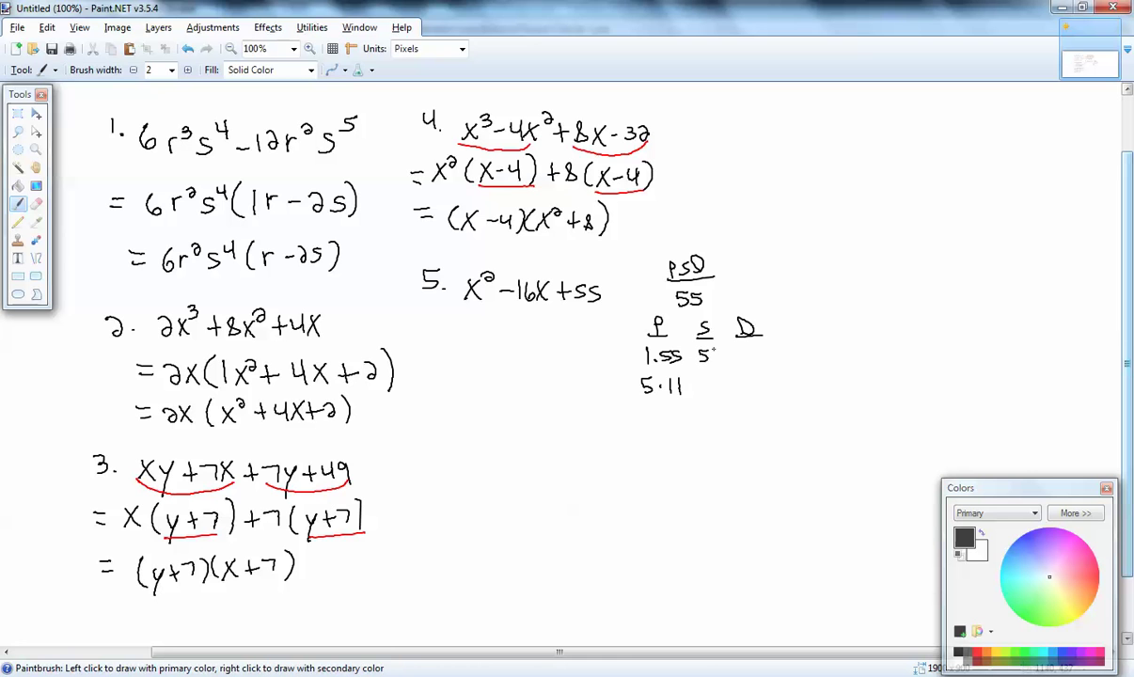
pyautogui.moveTo(716, 349); pyautogui.dragTo(715, 388)
pyautogui.moveTo(749, 348)
pyautogui.mouseDown()
pyautogui.moveTo(743, 360)
pyautogui.moveTo(761, 362)
pyautogui.moveTo(763, 387)
pyautogui.mouseUp()
# Step: In red, draw an arrow above question 5's 16x term, circle the sum 16 and underline the pair 5·11
pyautogui.click(1098, 576)
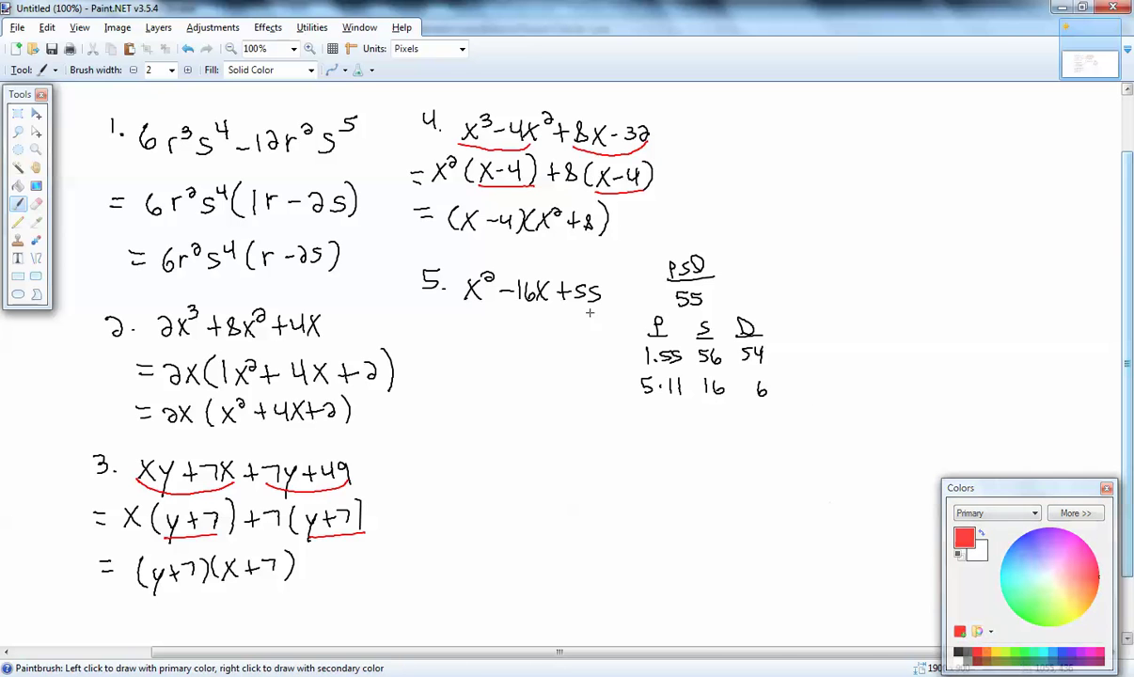
pyautogui.moveTo(527, 254); pyautogui.dragTo(528, 275)
pyautogui.moveTo(726, 402); pyautogui.dragTo(722, 400)
pyautogui.moveTo(644, 400); pyautogui.dragTo(681, 401)
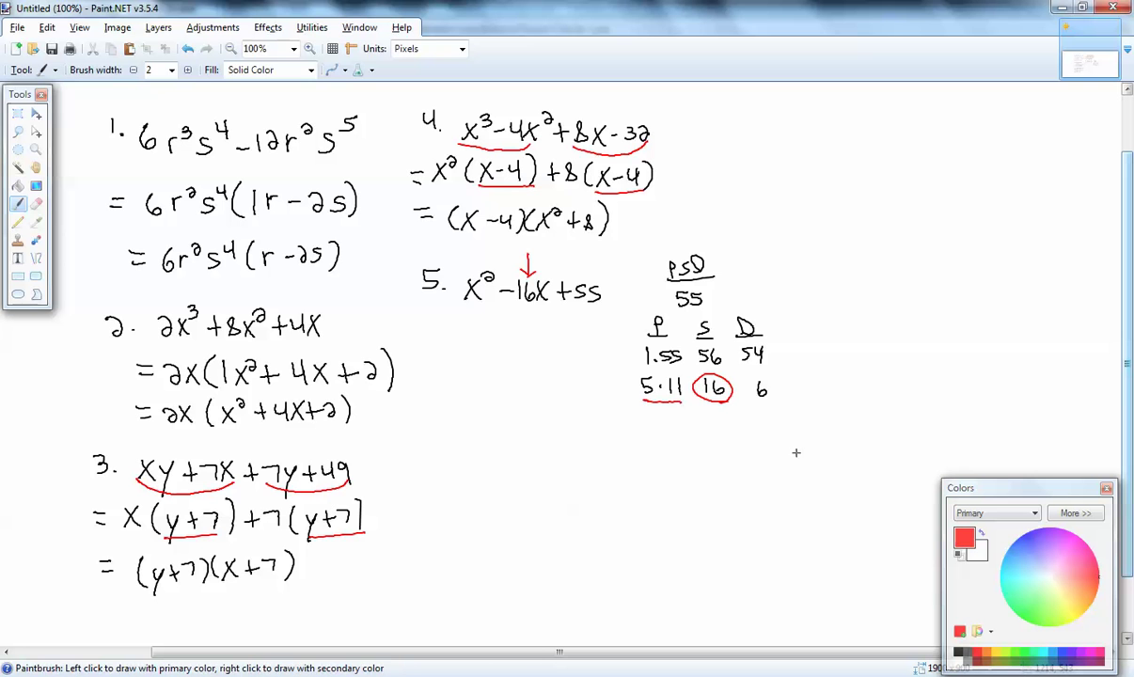
# Step: Handwrite the factored form (x − 5)(x − 11) in black below question 5's trinomial
pyautogui.click(958, 652)
pyautogui.moveTo(440, 341)
pyautogui.mouseDown()
pyautogui.moveTo(437, 362)
pyautogui.moveTo(464, 362)
pyautogui.mouseUp()
pyautogui.moveTo(462, 341); pyautogui.dragTo(450, 363)
pyautogui.moveTo(512, 344)
pyautogui.mouseDown()
pyautogui.moveTo(501, 359)
pyautogui.moveTo(516, 361)
pyautogui.mouseUp()
pyautogui.moveTo(523, 343)
pyautogui.mouseDown()
pyautogui.moveTo(519, 361)
pyautogui.moveTo(543, 360)
pyautogui.mouseUp()
pyautogui.moveTo(543, 343)
pyautogui.mouseDown()
pyautogui.moveTo(530, 361)
pyautogui.moveTo(580, 363)
pyautogui.mouseUp()
pyautogui.moveTo(587, 348); pyautogui.dragTo(598, 369)
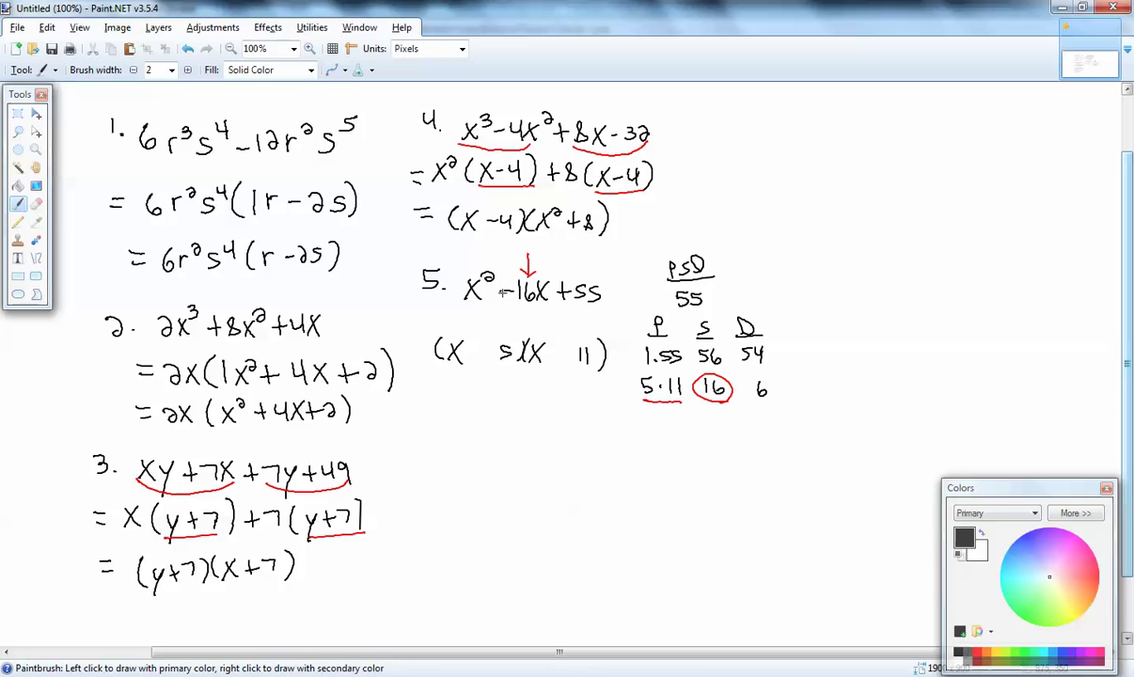
pyautogui.moveTo(550, 356); pyautogui.dragTo(559, 355)
pyautogui.moveTo(484, 349); pyautogui.dragTo(456, 350)
# Step: Switch to the Chrome test, answer question 5 with choice A and (x − 5)(x − 11), and advance to question 6
pyautogui.hotkey('alt', 'Tab')
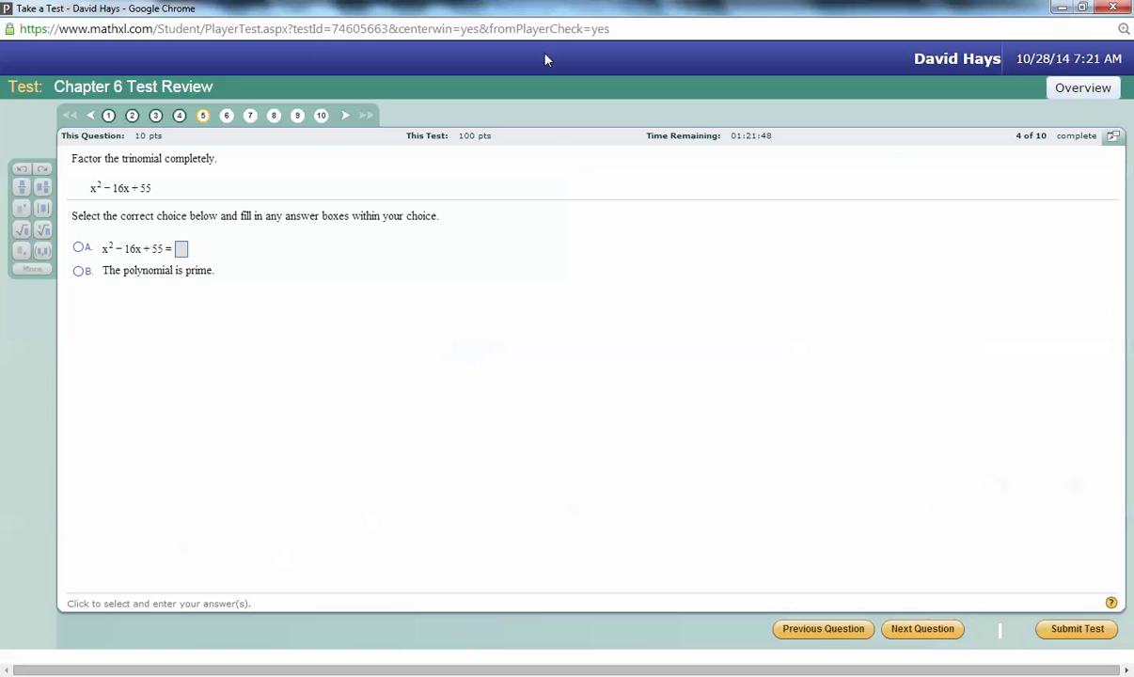
pyautogui.click(78, 247)
pyautogui.click(181, 249)
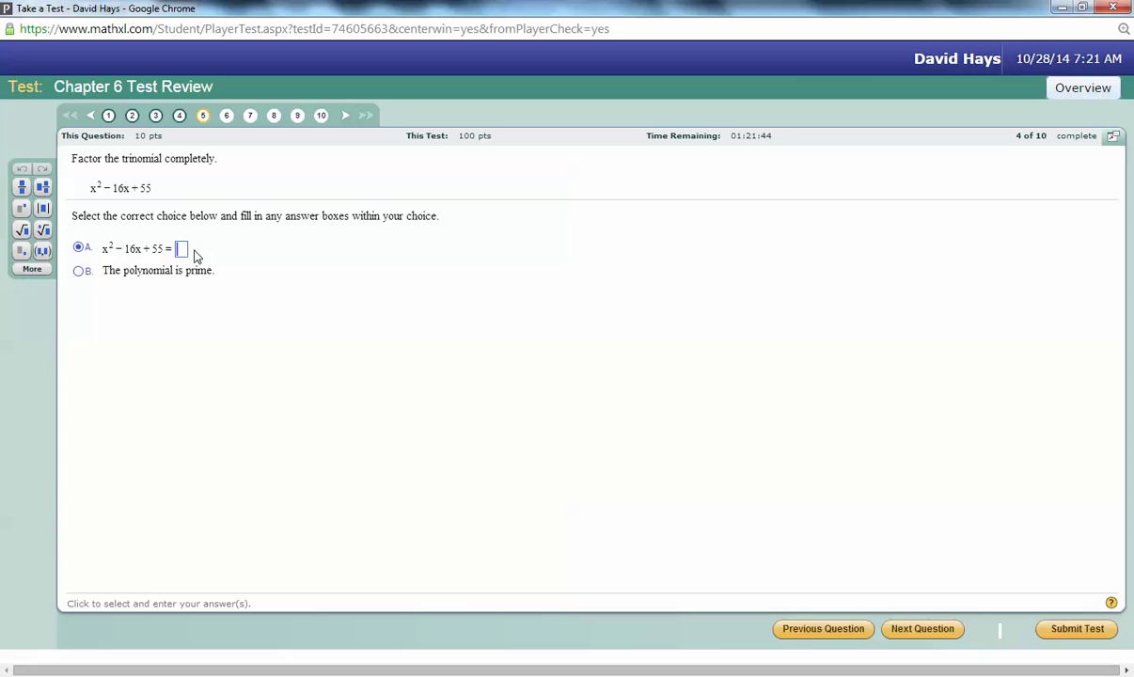
pyautogui.write('(x-5)(x-11)')
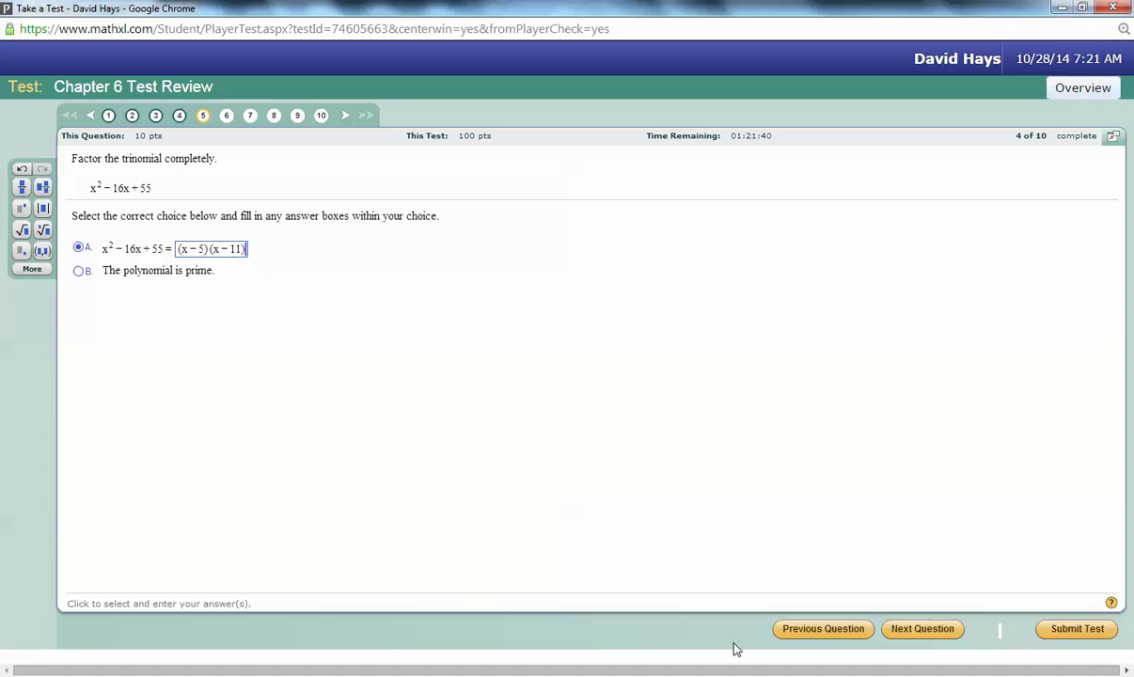
pyautogui.click(898, 628)
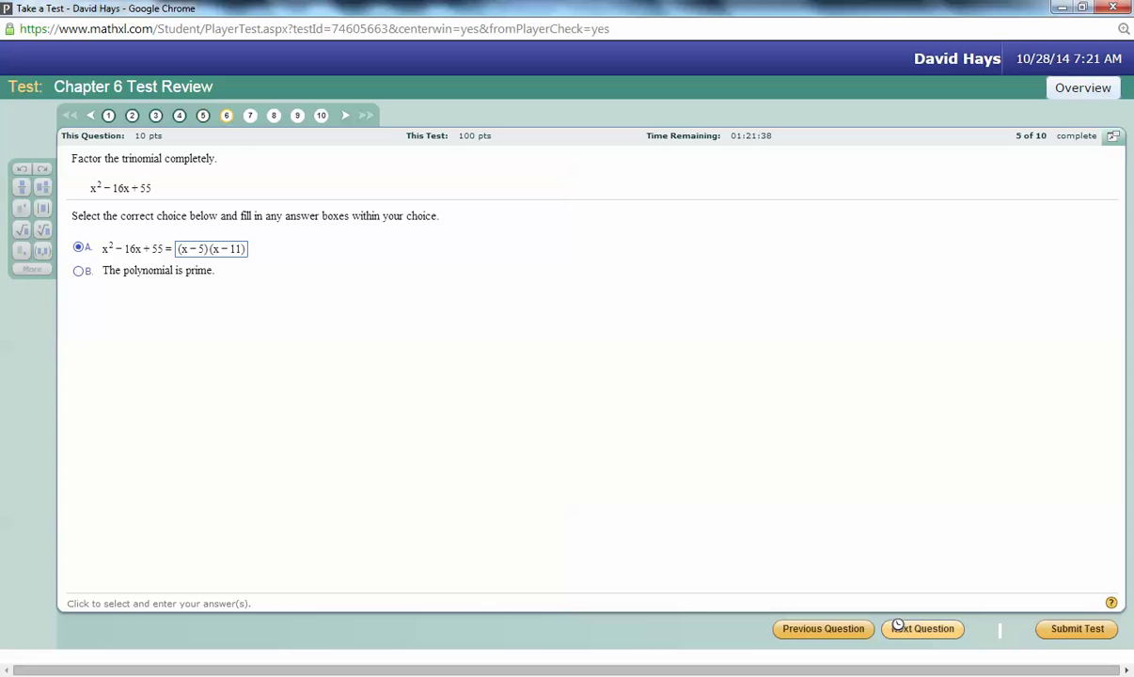
# Step: Switch to Paint.NET and handwrite question 6's trinomial x² + 6x − 7, numbered 6, below question 5's solution
pyautogui.hotkey('alt', 'Tab')
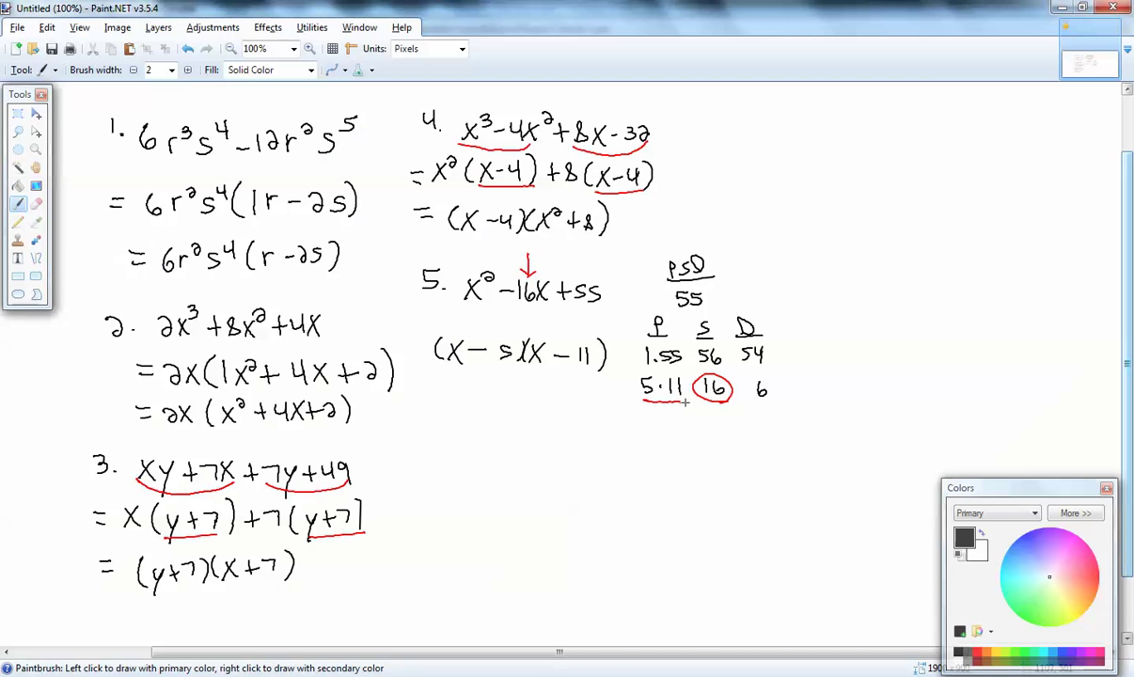
pyautogui.click(454, 439)
pyautogui.moveTo(441, 421)
pyautogui.mouseDown()
pyautogui.moveTo(439, 435)
pyautogui.moveTo(487, 460)
pyautogui.mouseUp()
pyautogui.moveTo(485, 442)
pyautogui.mouseDown()
pyautogui.moveTo(470, 460)
pyautogui.moveTo(516, 446)
pyautogui.moveTo(555, 457)
pyautogui.mouseUp()
pyautogui.moveTo(555, 441); pyautogui.dragTo(542, 457)
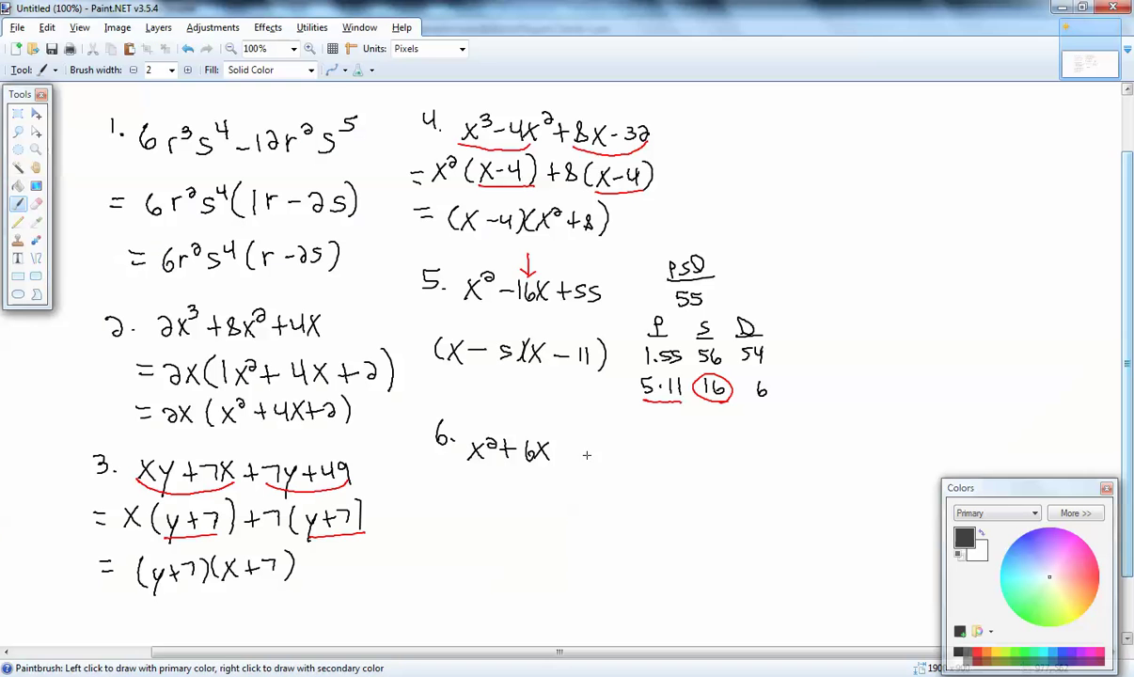
pyautogui.moveTo(583, 444); pyautogui.dragTo(590, 459)
# Step: Beside question 6, handwrite a PSD heading over 7 and a P, S, D table with the row 1·7, 8, 6
pyautogui.moveTo(707, 440); pyautogui.dragTo(701, 450)
pyautogui.moveTo(713, 435); pyautogui.dragTo(712, 451)
pyautogui.moveTo(712, 435)
pyautogui.mouseDown()
pyautogui.moveTo(714, 451)
pyautogui.moveTo(735, 457)
pyautogui.mouseUp()
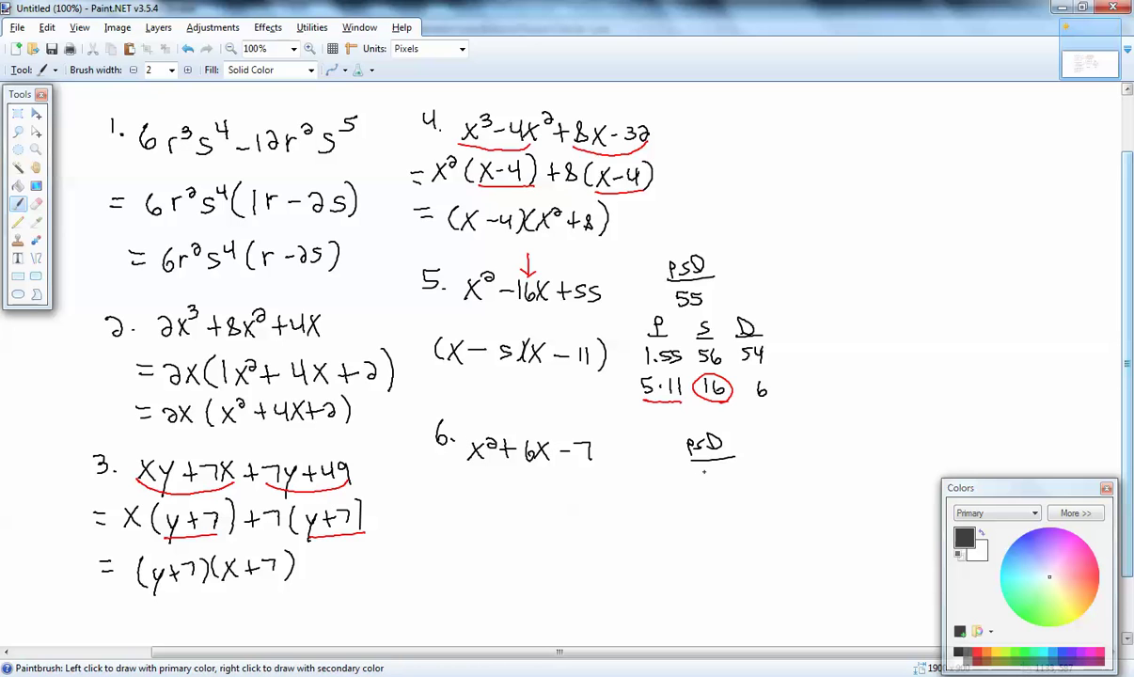
pyautogui.moveTo(704, 470); pyautogui.dragTo(716, 486)
pyautogui.moveTo(668, 499)
pyautogui.mouseDown()
pyautogui.moveTo(680, 517)
pyautogui.moveTo(782, 519)
pyautogui.mouseUp()
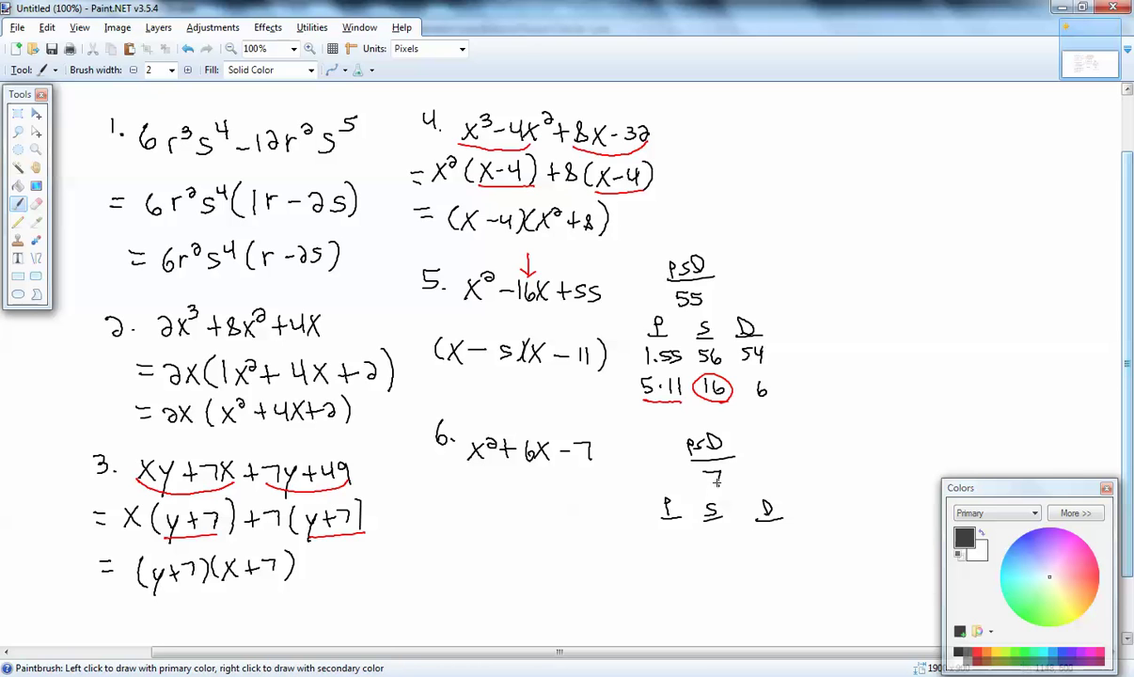
pyautogui.moveTo(656, 530)
pyautogui.mouseDown()
pyautogui.moveTo(658, 544)
pyautogui.moveTo(679, 545)
pyautogui.mouseUp()
pyautogui.click(667, 538)
pyautogui.moveTo(774, 528); pyautogui.dragTo(766, 539)
# Step: In red, draw an arrow above question 6's 6x term, circle the difference 6 and underline the pair 1·7
pyautogui.click(980, 652)
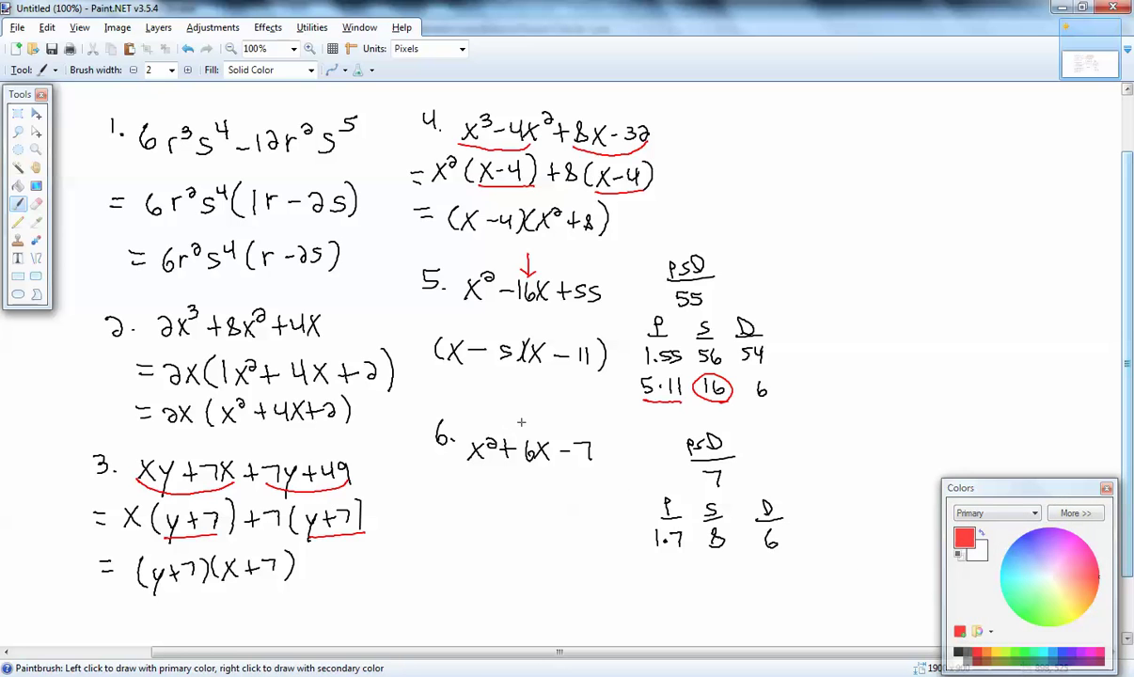
pyautogui.moveTo(528, 415)
pyautogui.mouseDown()
pyautogui.moveTo(529, 436)
pyautogui.moveTo(537, 427)
pyautogui.mouseUp()
pyautogui.moveTo(782, 530); pyautogui.dragTo(776, 527)
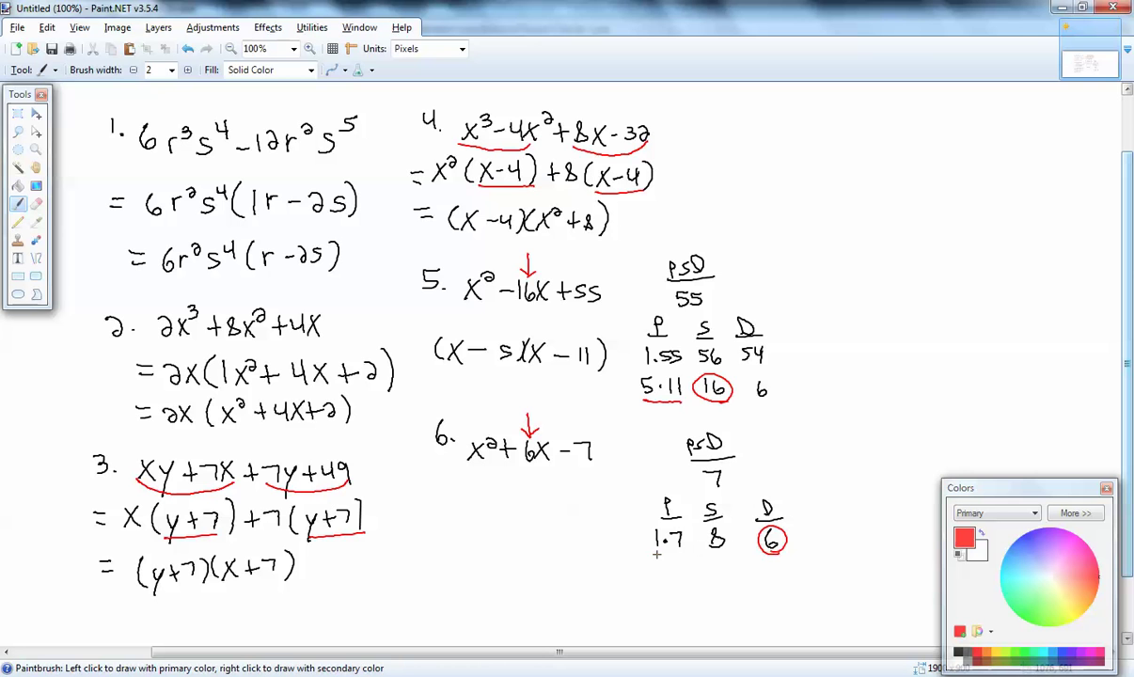
pyautogui.moveTo(655, 554); pyautogui.dragTo(689, 553)
# Step: Handwrite the factored form (x − 1)(x + 7) in black below question 6's trinomial
pyautogui.click(960, 653)
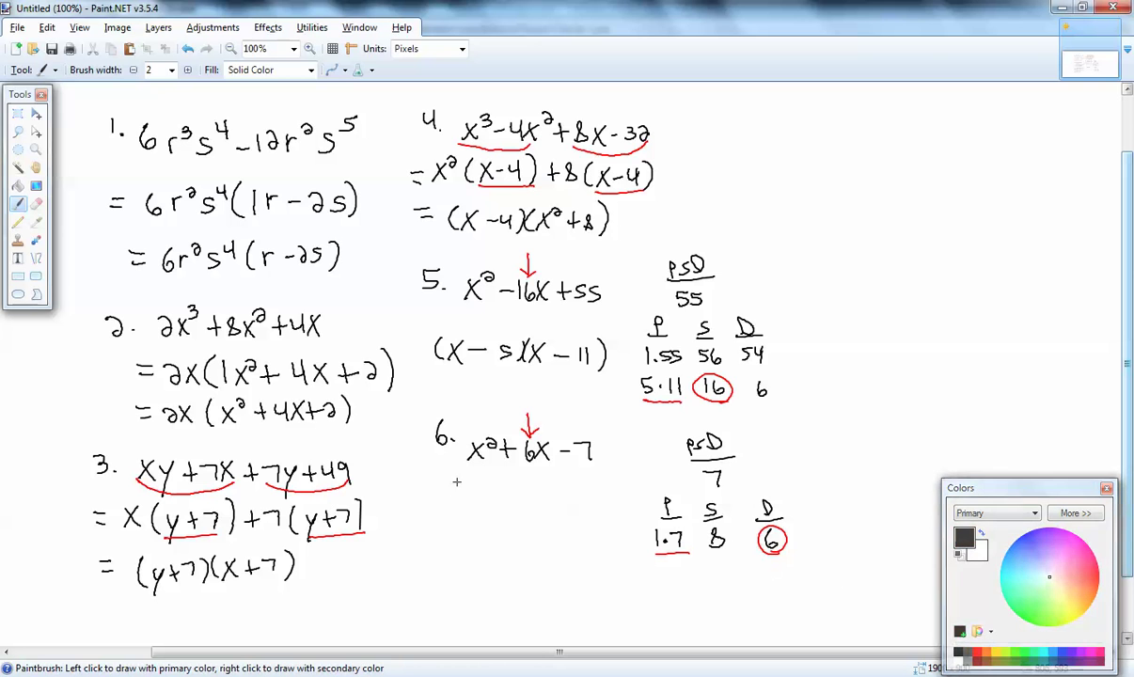
pyautogui.moveTo(457, 488)
pyautogui.mouseDown()
pyautogui.moveTo(452, 515)
pyautogui.moveTo(471, 515)
pyautogui.moveTo(448, 515)
pyautogui.mouseUp()
pyautogui.moveTo(520, 495); pyautogui.dragTo(520, 515)
pyautogui.moveTo(531, 495)
pyautogui.mouseDown()
pyautogui.moveTo(536, 515)
pyautogui.moveTo(615, 518)
pyautogui.mouseUp()
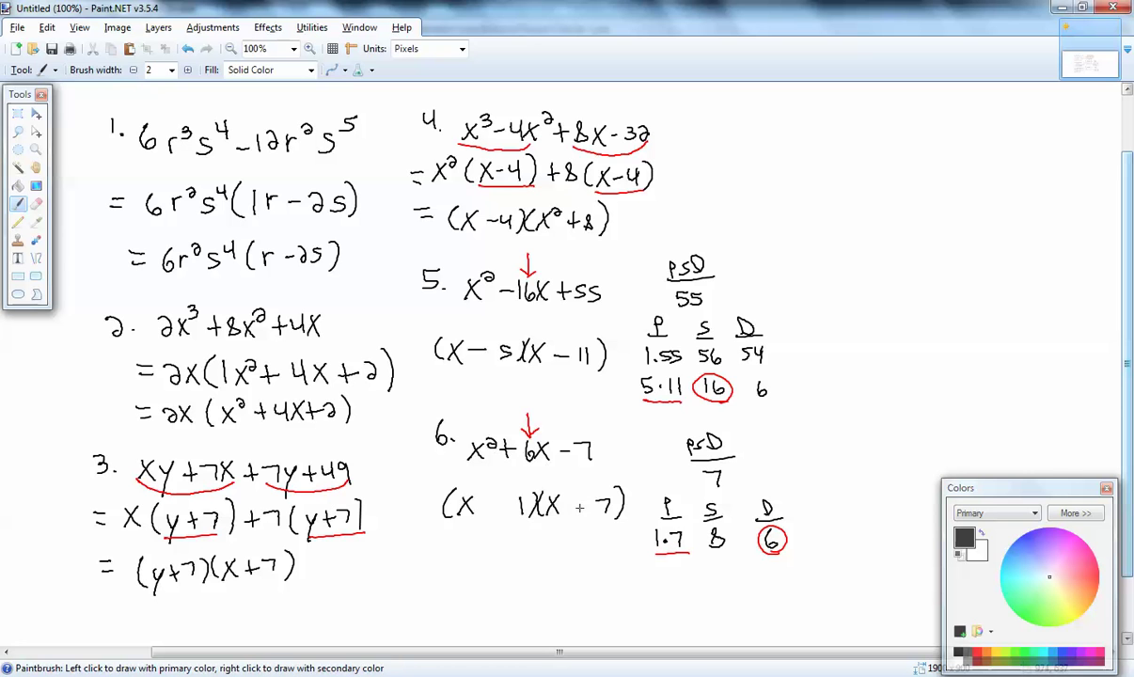
pyautogui.moveTo(567, 506); pyautogui.dragTo(582, 505)
# Step: Switch to the Chrome test, answer question 6 with choice A and (x − 1)(x + 7), and advance to question 7
pyautogui.hotkey('alt', 'Tab')
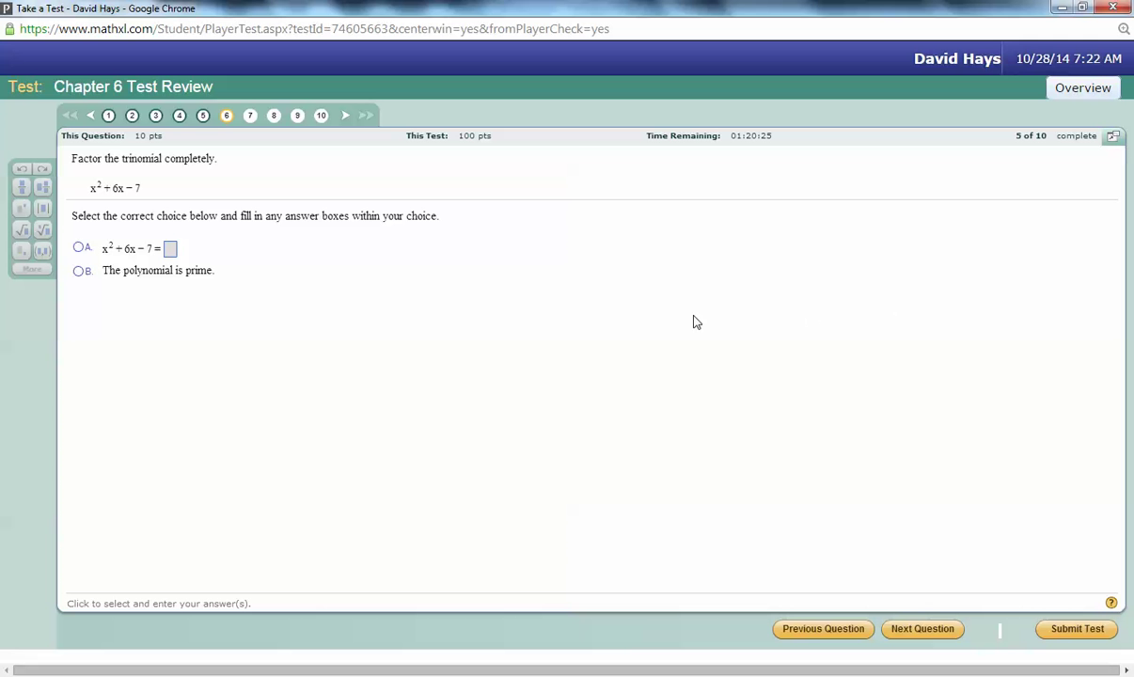
pyautogui.click(79, 247)
pyautogui.click(170, 250)
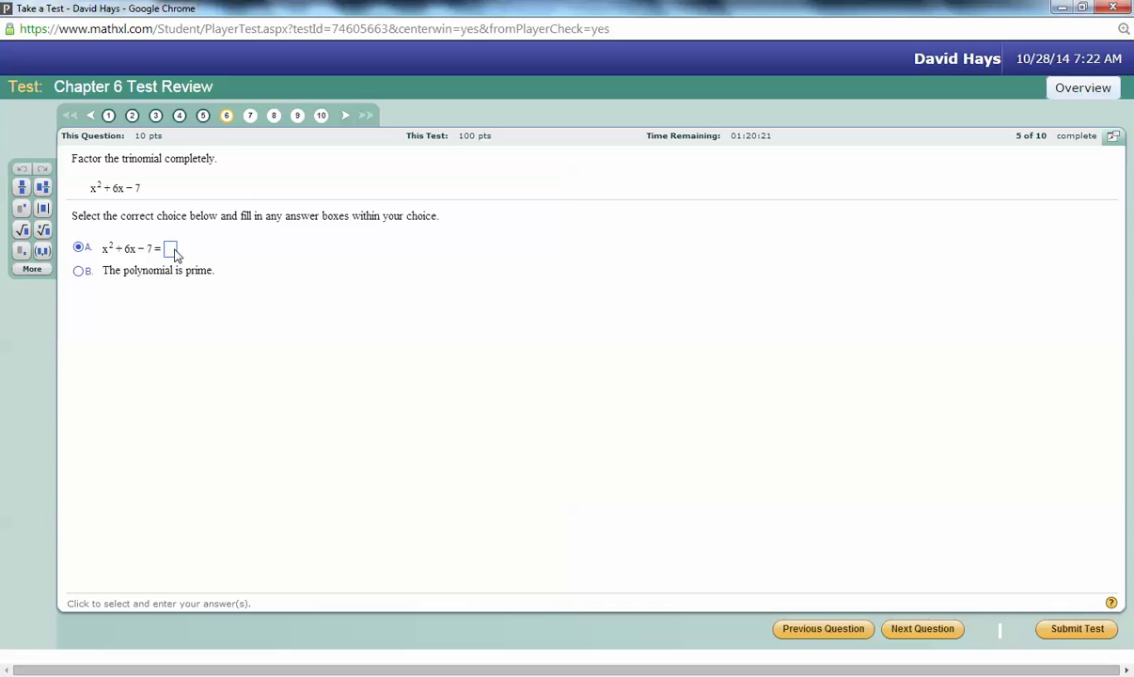
pyautogui.write('(x-1)(x+7)')
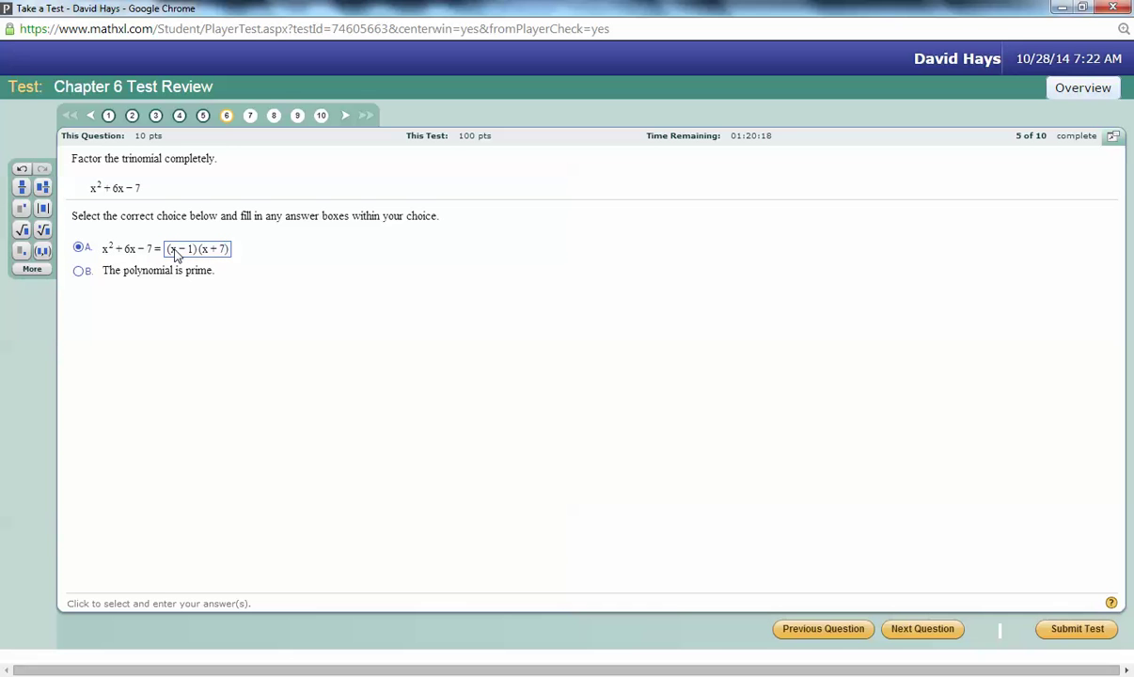
pyautogui.click(904, 628)
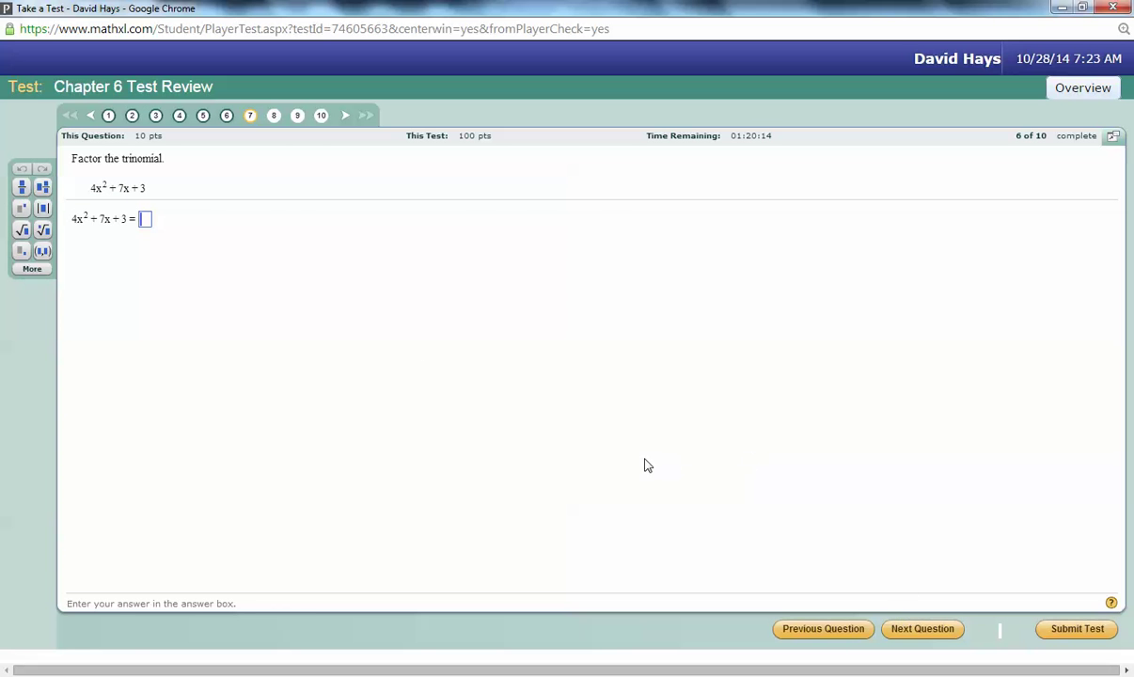
# Step: Switch to Paint.NET and handwrite question 7's trinomial 4x² + 7x + 3, numbered 7, beside question 4
pyautogui.hotkey('alt', 'Tab')
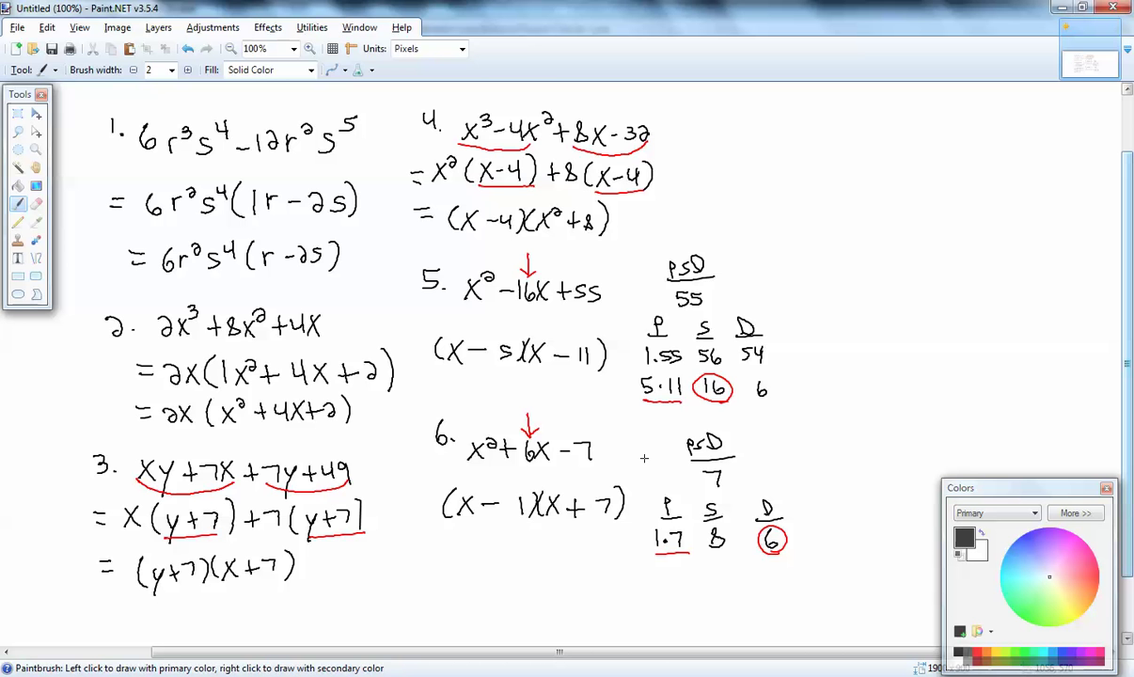
pyautogui.click(773, 135)
pyautogui.moveTo(756, 119)
pyautogui.mouseDown()
pyautogui.moveTo(785, 161)
pyautogui.moveTo(804, 160)
pyautogui.mouseUp()
pyautogui.moveTo(804, 146)
pyautogui.mouseDown()
pyautogui.moveTo(792, 160)
pyautogui.moveTo(818, 142)
pyautogui.mouseUp()
pyautogui.hotkey('alt', 'Tab')
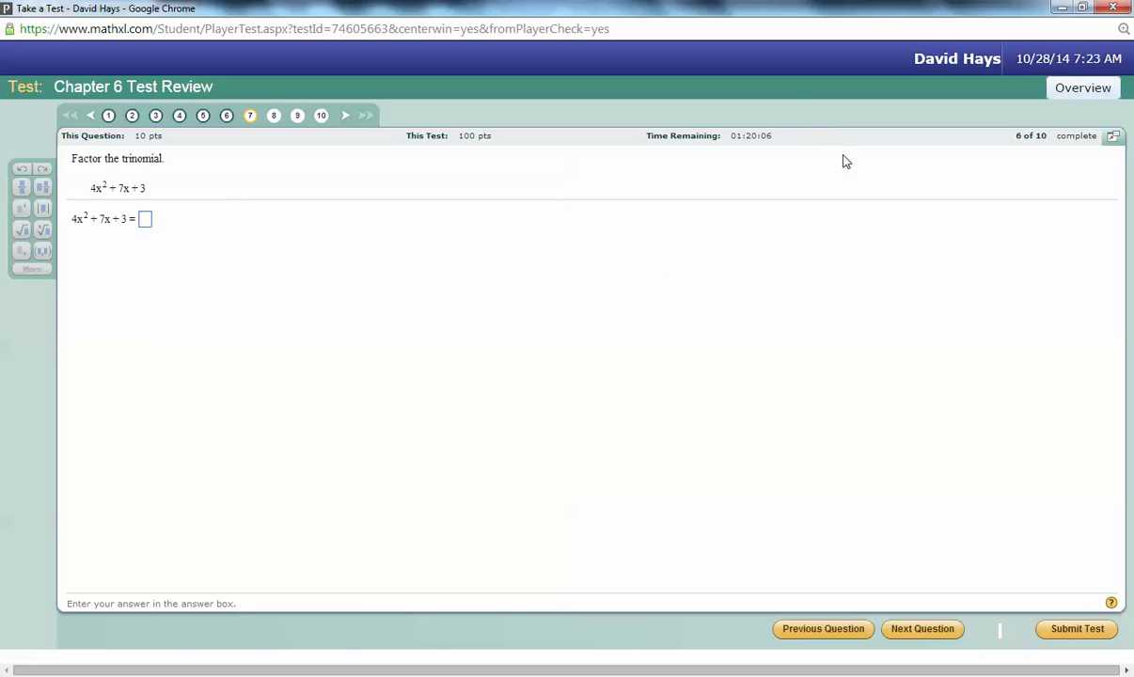
pyautogui.hotkey('alt', 'Tab')
pyautogui.moveTo(832, 149); pyautogui.dragTo(831, 167)
pyautogui.moveTo(825, 160); pyautogui.dragTo(883, 168)
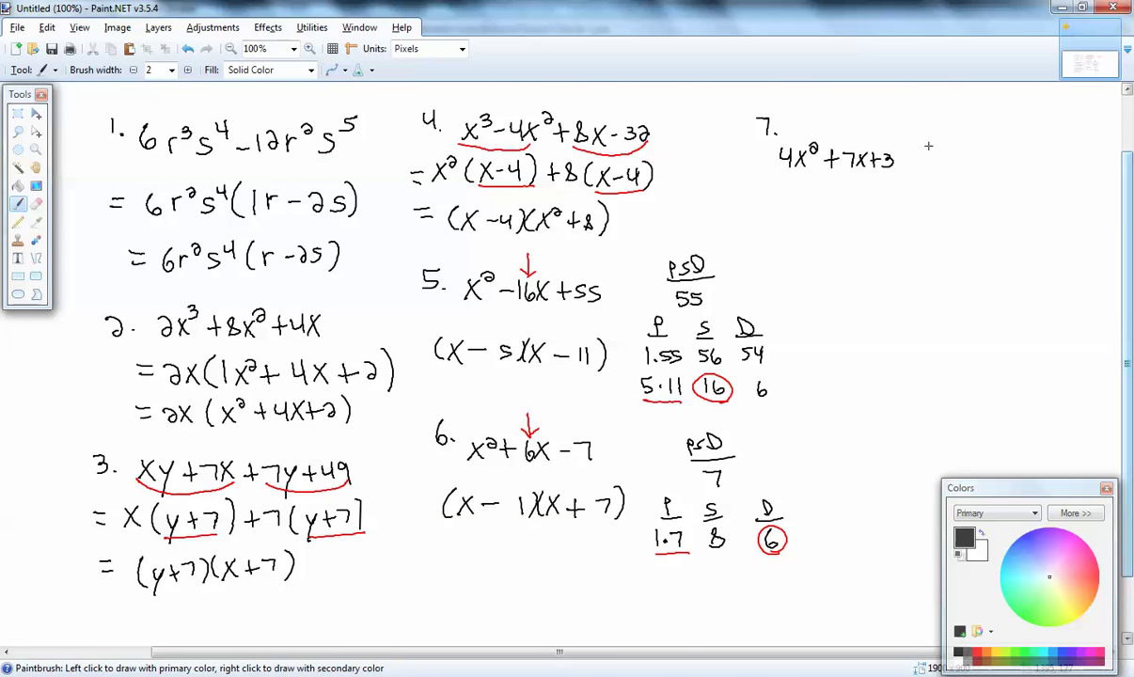
# Step: Handwrite the heading Key # beside question 7, with ac = 4(3) and = 12 beneath it
pyautogui.moveTo(992, 104)
pyautogui.mouseDown()
pyautogui.moveTo(998, 119)
pyautogui.moveTo(1011, 106)
pyautogui.moveTo(1009, 120)
pyautogui.mouseUp()
pyautogui.moveTo(1017, 103)
pyautogui.mouseDown()
pyautogui.moveTo(1016, 120)
pyautogui.moveTo(1038, 121)
pyautogui.mouseUp()
pyautogui.moveTo(1047, 101)
pyautogui.mouseDown()
pyautogui.moveTo(1045, 121)
pyautogui.moveTo(1053, 107)
pyautogui.mouseUp()
pyautogui.moveTo(1032, 114); pyautogui.dragTo(1053, 115)
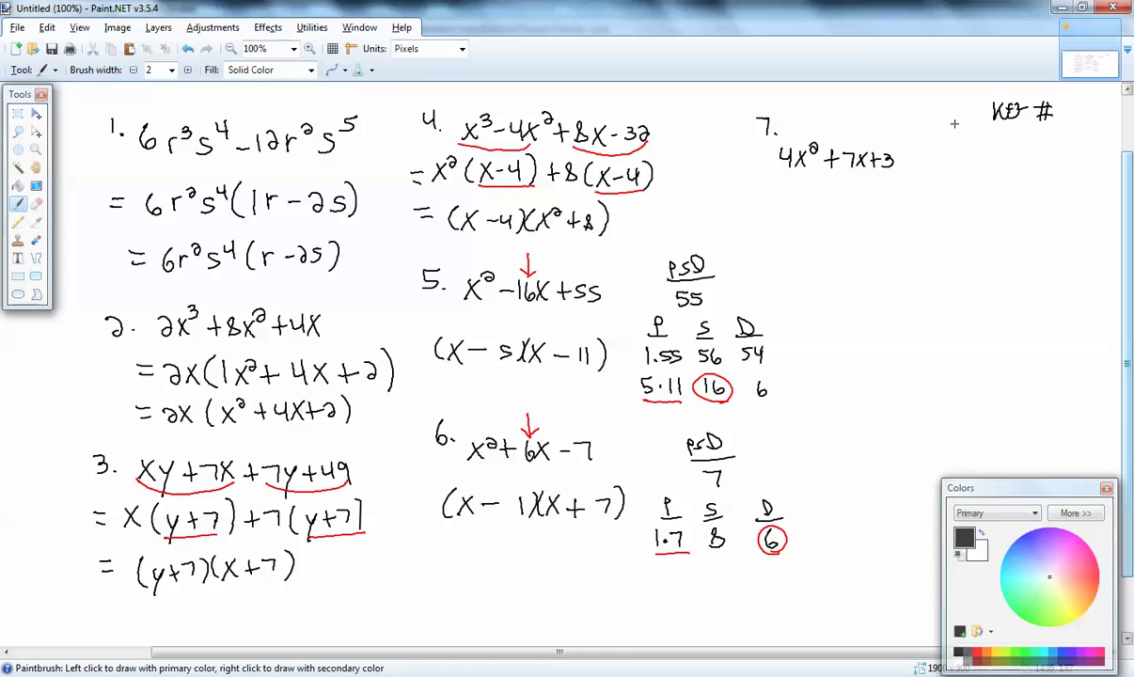
pyautogui.moveTo(976, 151); pyautogui.dragTo(983, 157)
pyautogui.moveTo(994, 148); pyautogui.dragTo(994, 157)
pyautogui.moveTo(1029, 146)
pyautogui.mouseDown()
pyautogui.moveTo(1036, 160)
pyautogui.moveTo(1061, 158)
pyautogui.moveTo(1045, 181)
pyautogui.mouseUp()
pyautogui.moveTo(1051, 174)
pyautogui.mouseDown()
pyautogui.moveTo(1051, 188)
pyautogui.moveTo(1069, 187)
pyautogui.mouseUp()
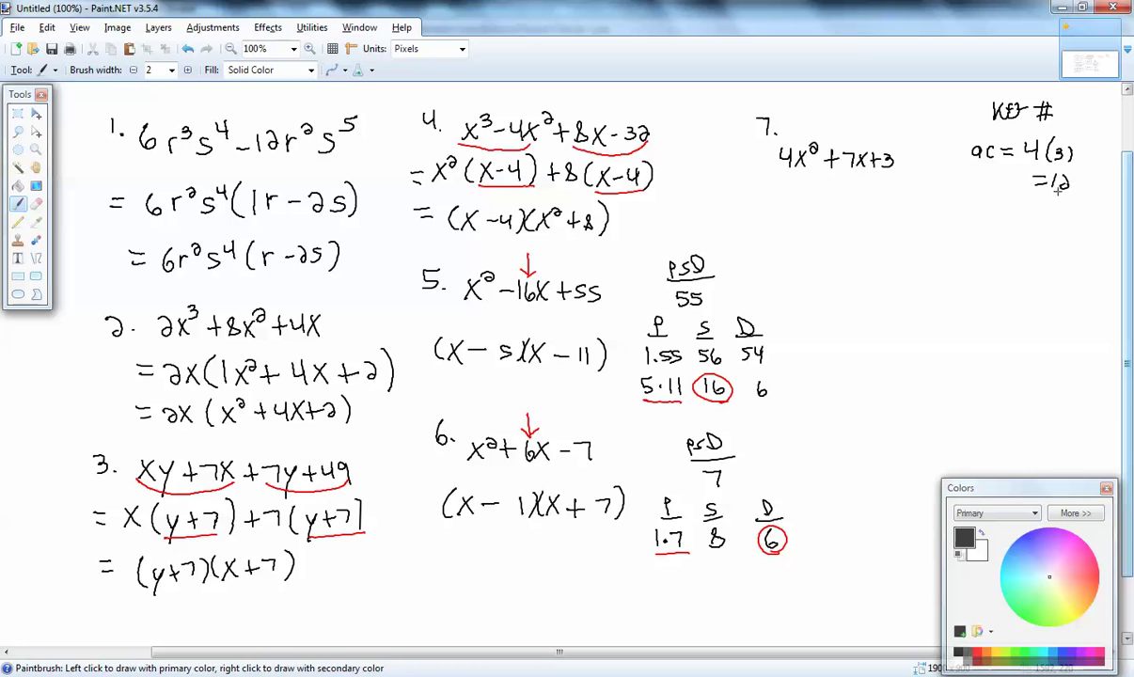
# Step: Under question 7's key number, handwrite a P, S, D table with products 1·12, 2·6 and 3·4 and the sums 13 and 8
pyautogui.moveTo(998, 201)
pyautogui.mouseDown()
pyautogui.moveTo(1006, 220)
pyautogui.moveTo(1108, 223)
pyautogui.mouseUp()
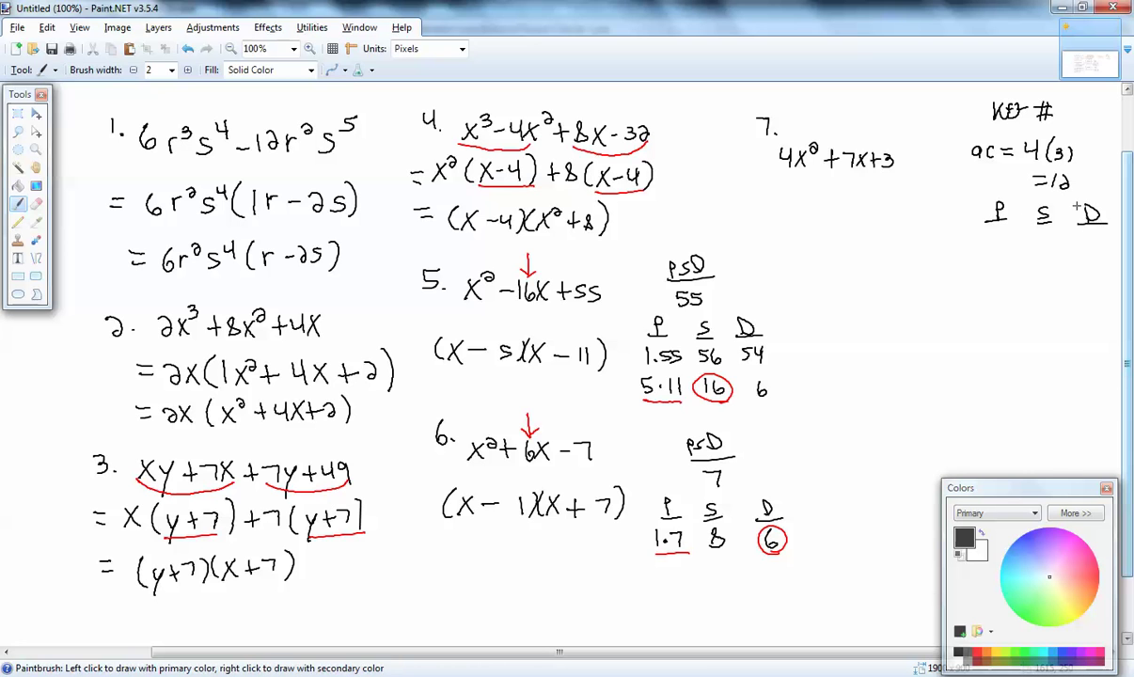
pyautogui.click(991, 240)
pyautogui.moveTo(996, 232)
pyautogui.mouseDown()
pyautogui.moveTo(996, 245)
pyautogui.moveTo(1009, 246)
pyautogui.moveTo(983, 301)
pyautogui.moveTo(1014, 297)
pyautogui.mouseUp()
pyautogui.click(997, 268)
pyautogui.moveTo(1011, 286); pyautogui.dragTo(1011, 305)
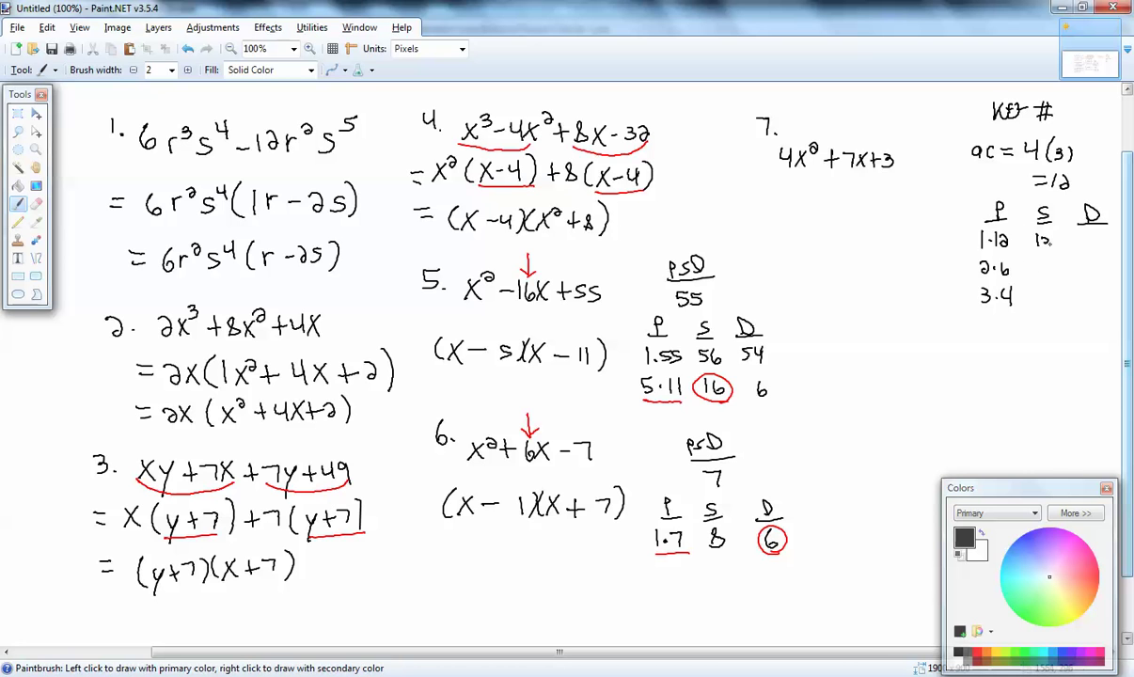
pyautogui.moveTo(1049, 241)
pyautogui.mouseDown()
pyautogui.moveTo(1038, 250)
pyautogui.moveTo(1047, 267)
pyautogui.mouseUp()
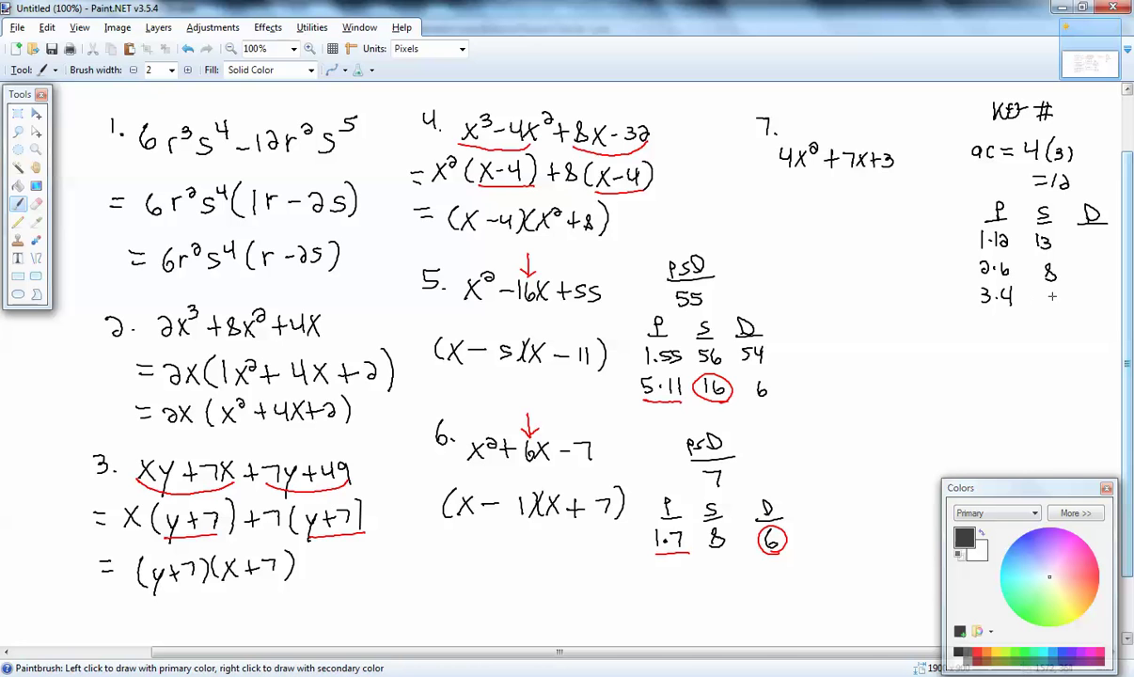